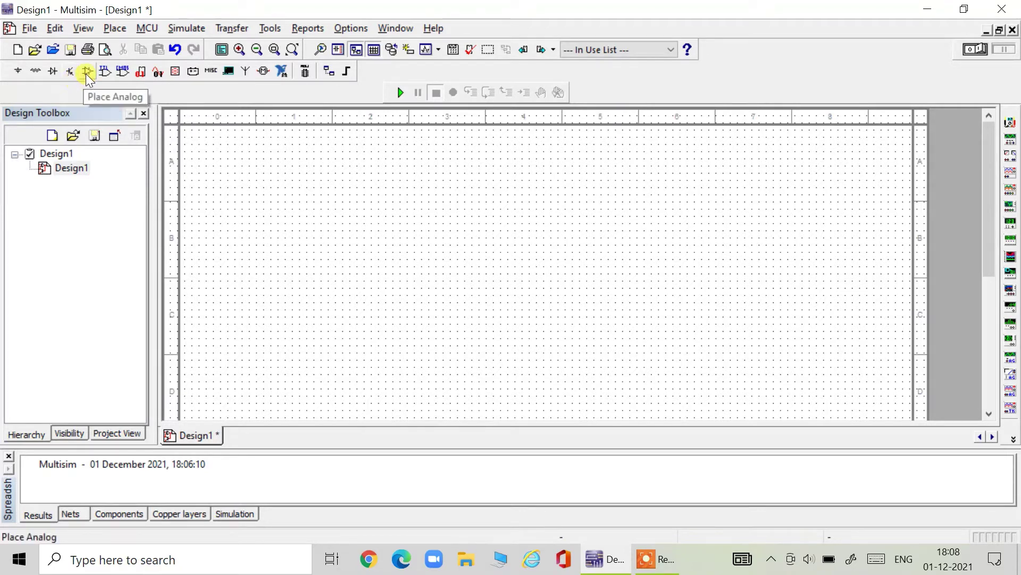
- Place a 741 op-amp from the analog OPAMP family near the sheet centre
left_click(86, 74)
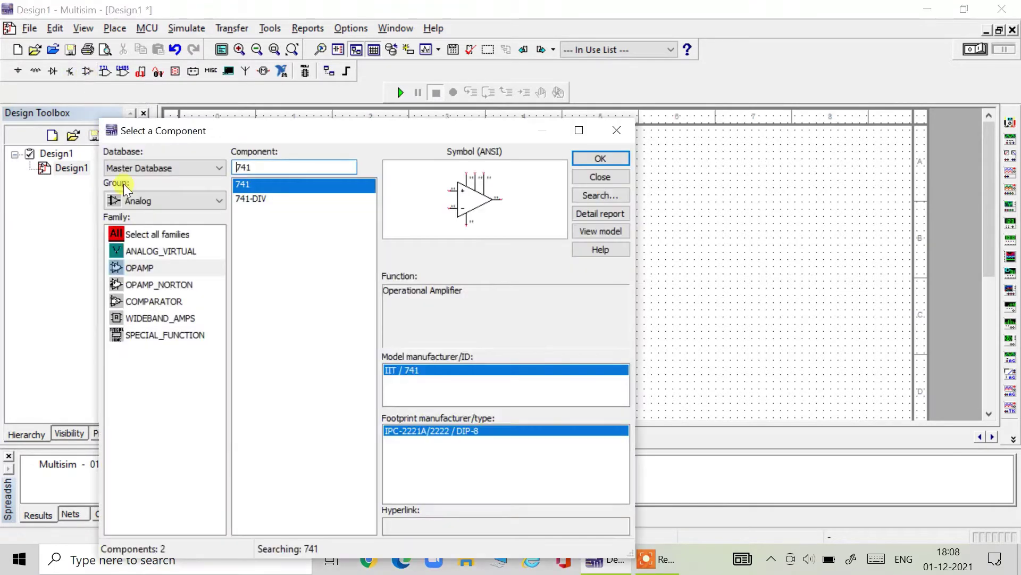
left_click(142, 268)
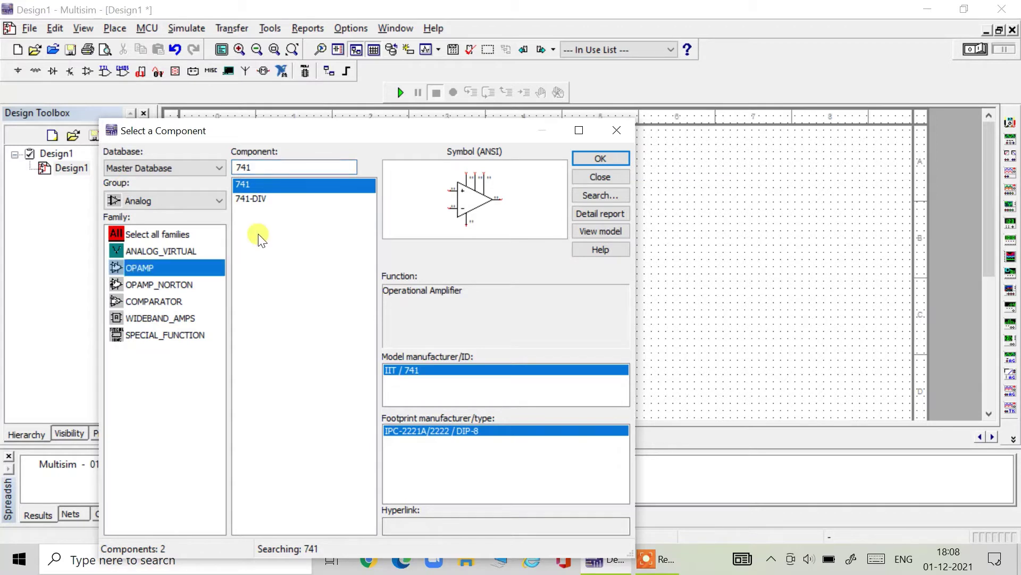
left_click(266, 167)
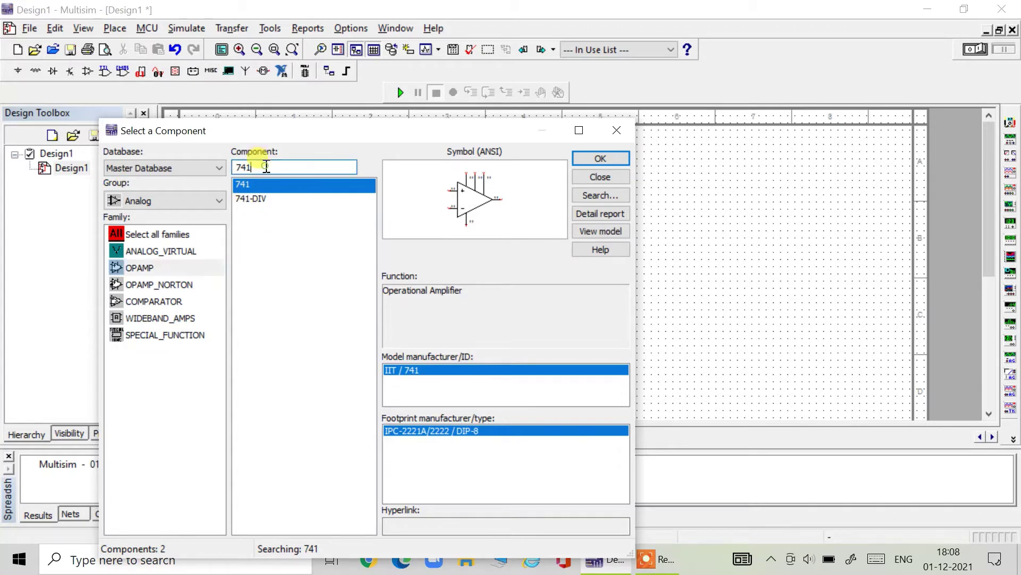
left_click(599, 160)
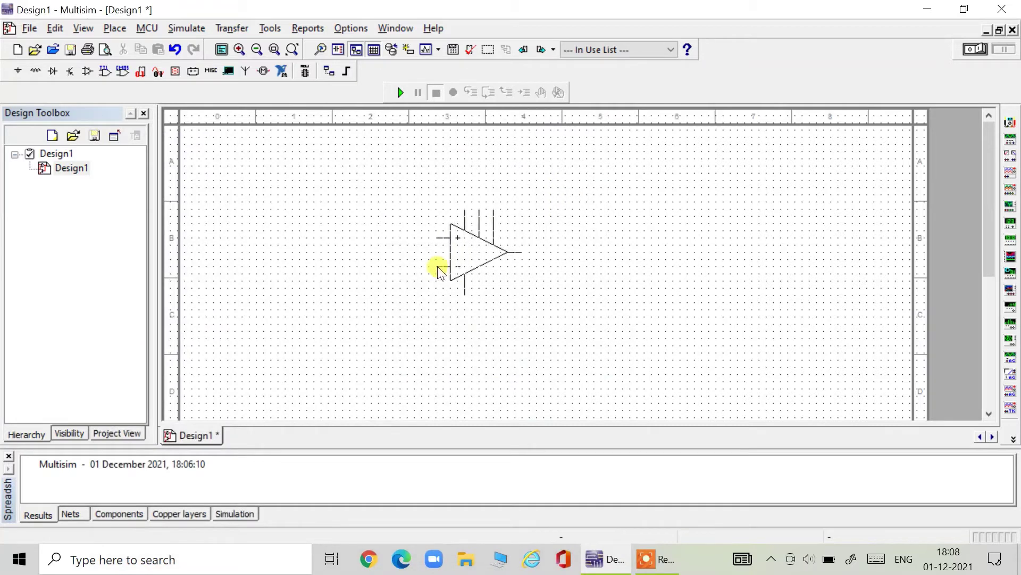
left_click(437, 266)
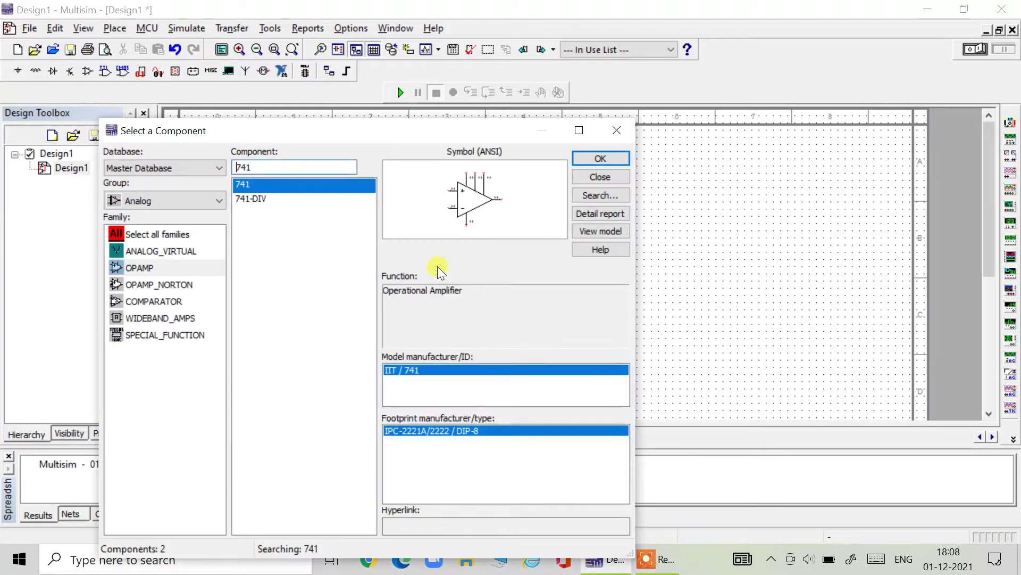
- Place a 1k resistor from the Basic group to the right of the op-amp
left_click(213, 199)
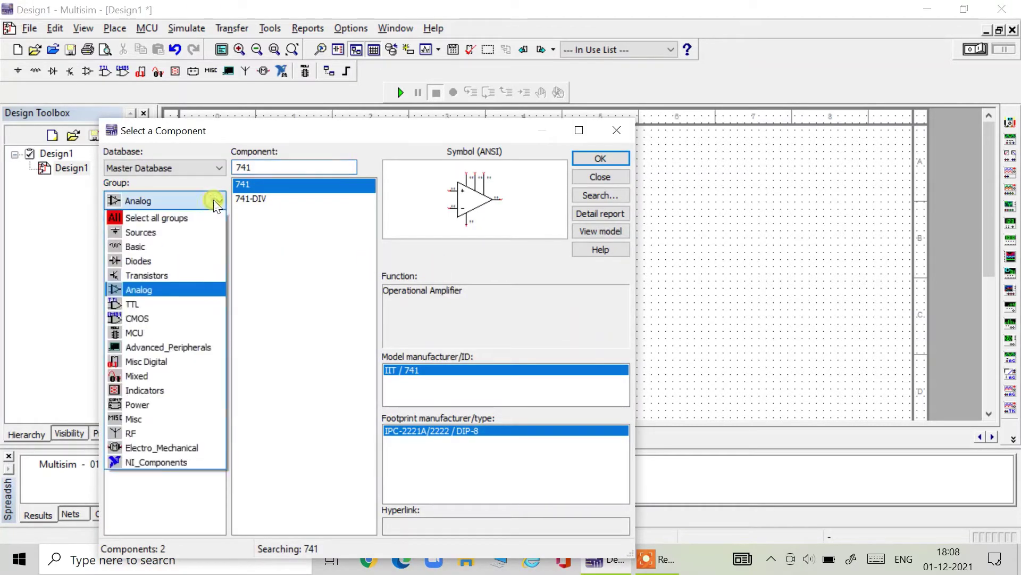
left_click(173, 245)
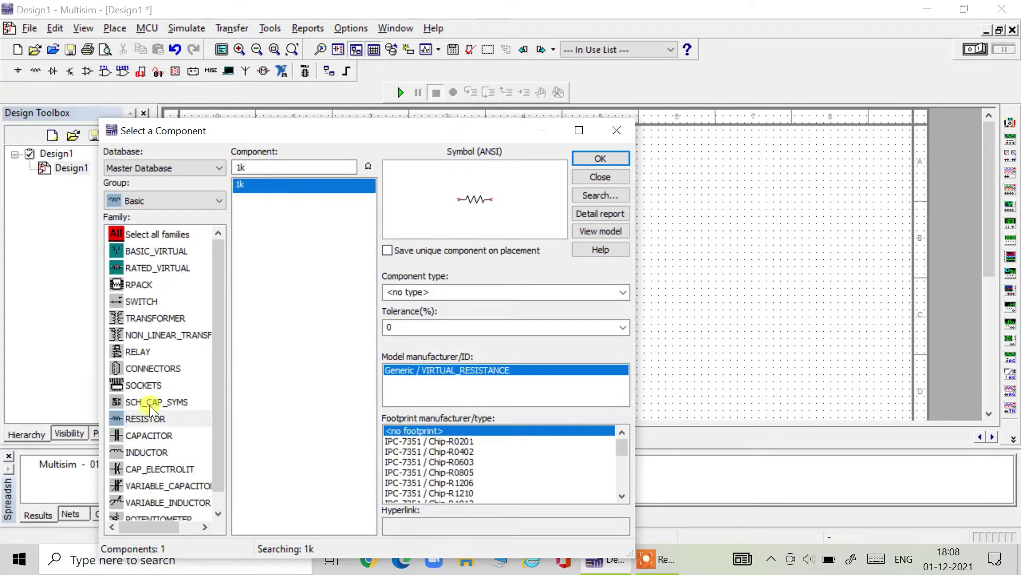
left_click(148, 418)
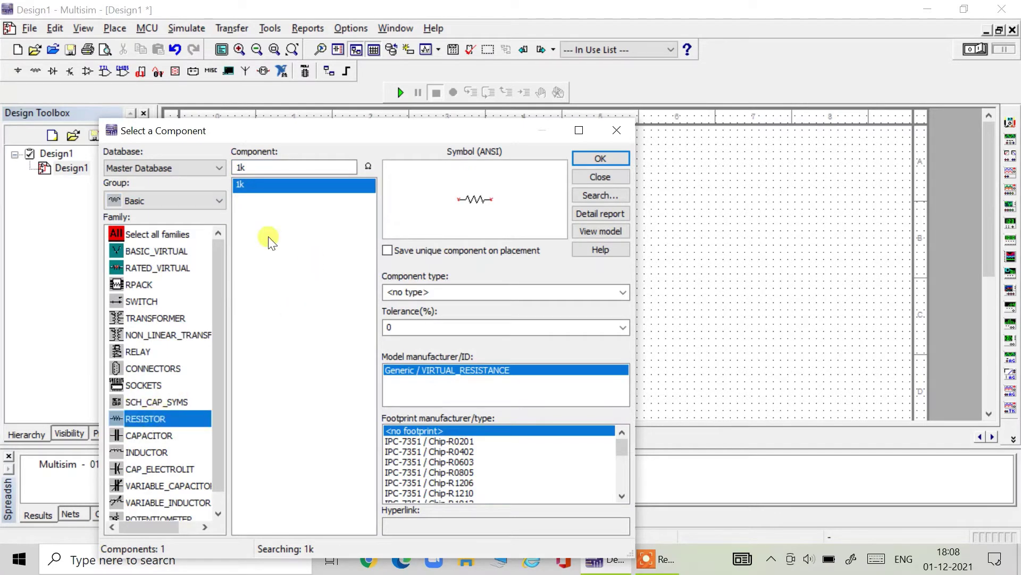
left_click(608, 160)
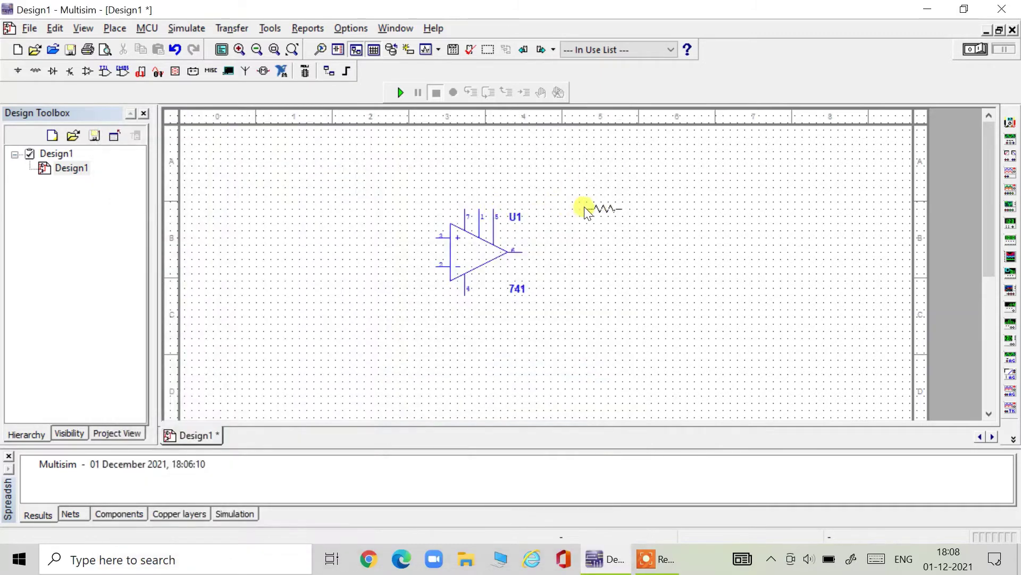
left_click(585, 209)
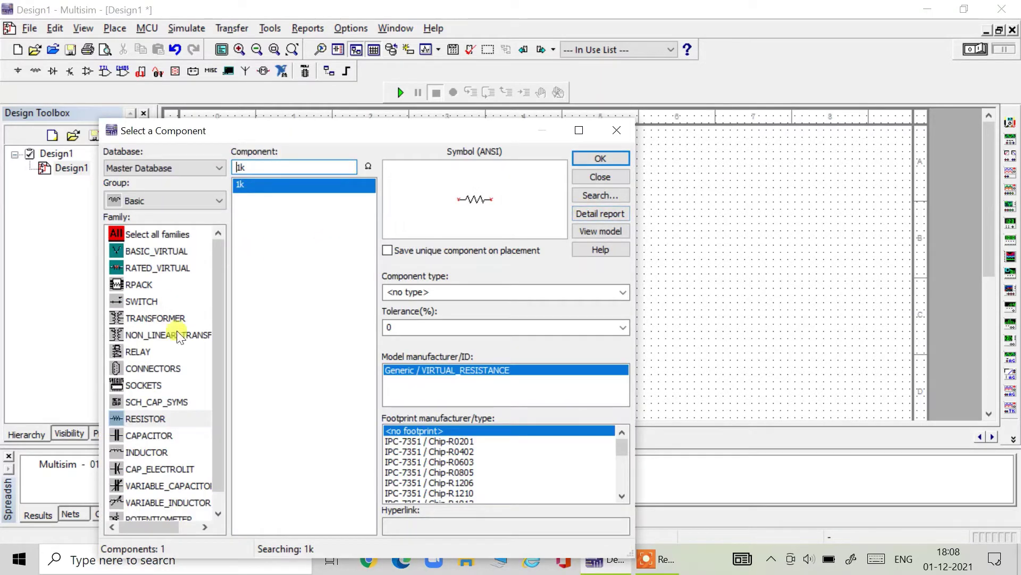
- Place a 1µ capacitor below the resistor
left_click(147, 436)
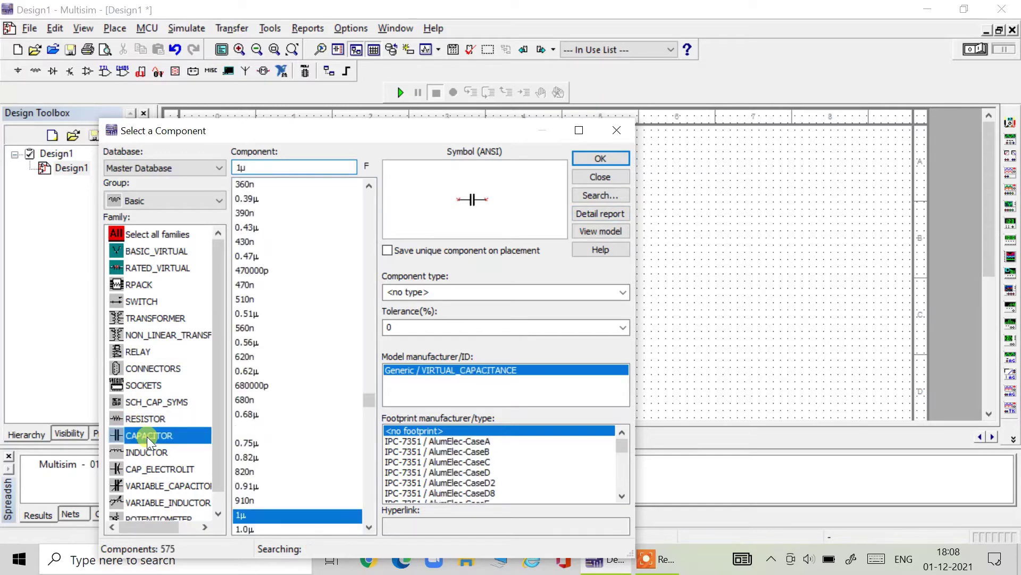
left_click(598, 158)
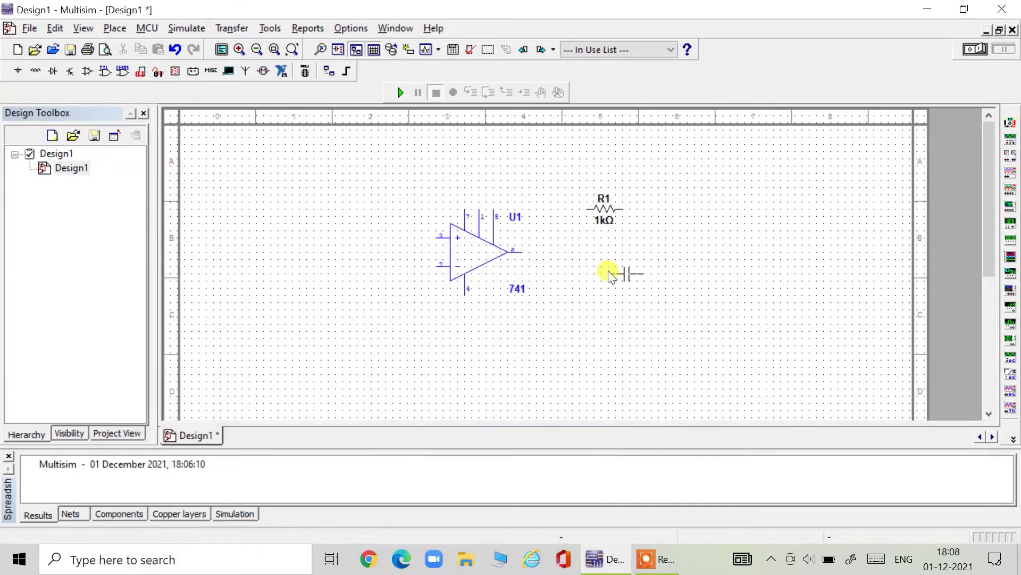
left_click(610, 273)
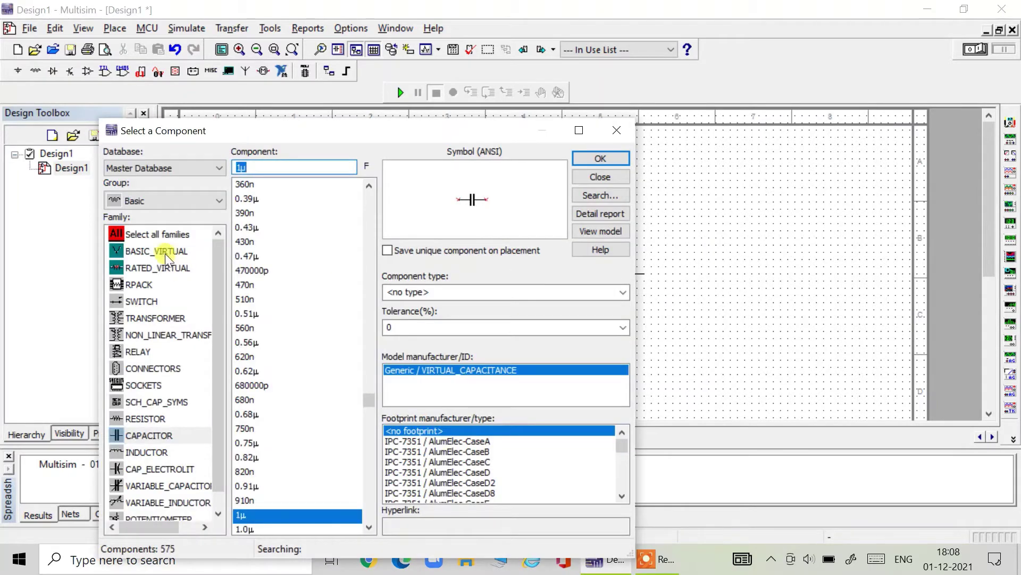
left_click(208, 198)
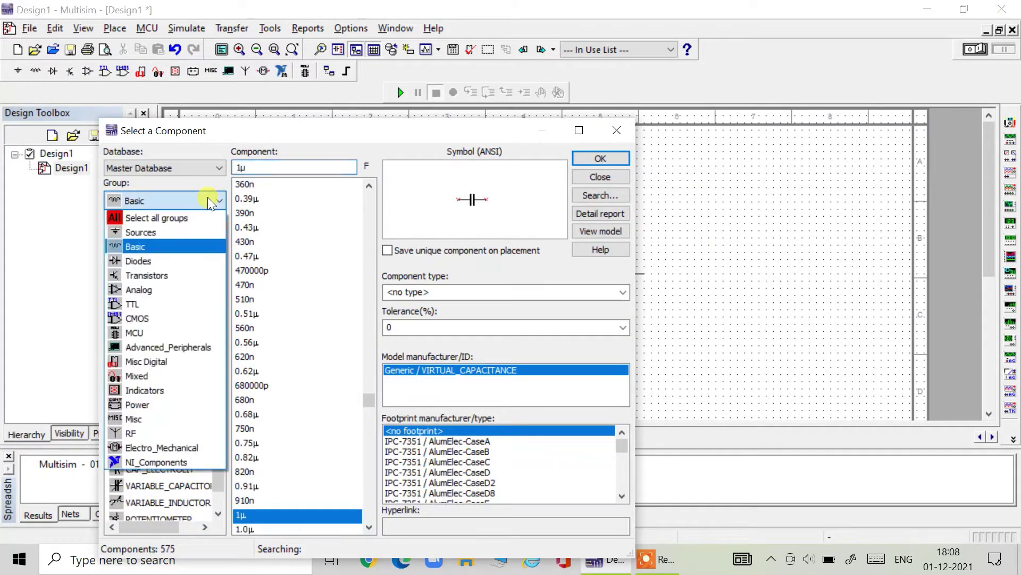
- Place a GROUND symbol from the Sources group below the op-amp area
left_click(170, 235)
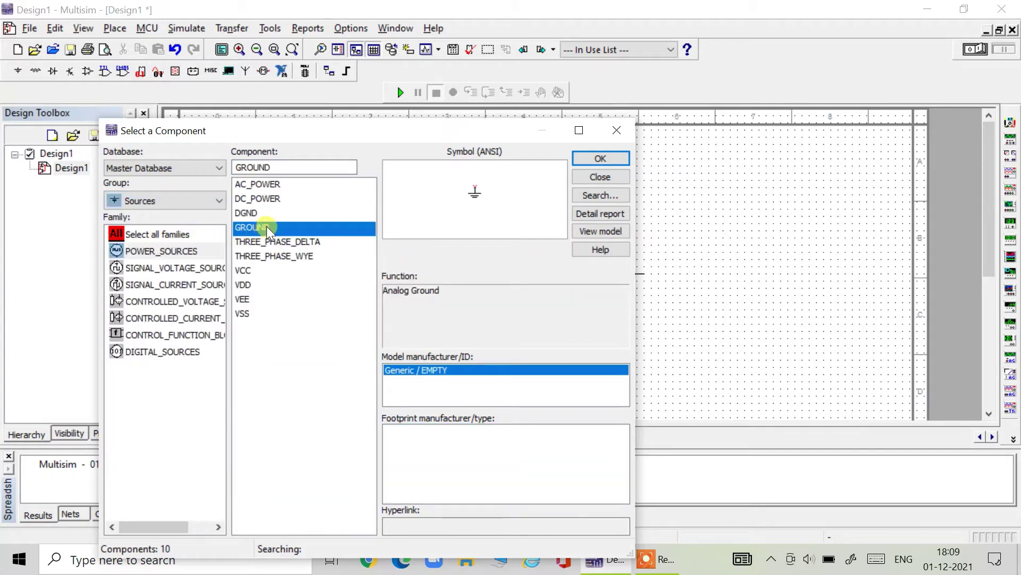
left_click(616, 158)
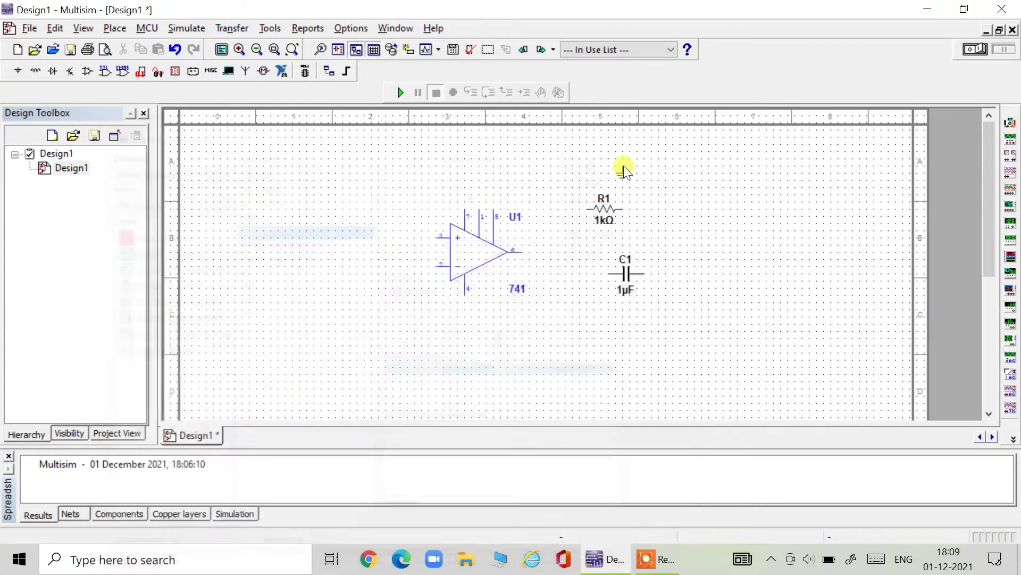
left_click(544, 315)
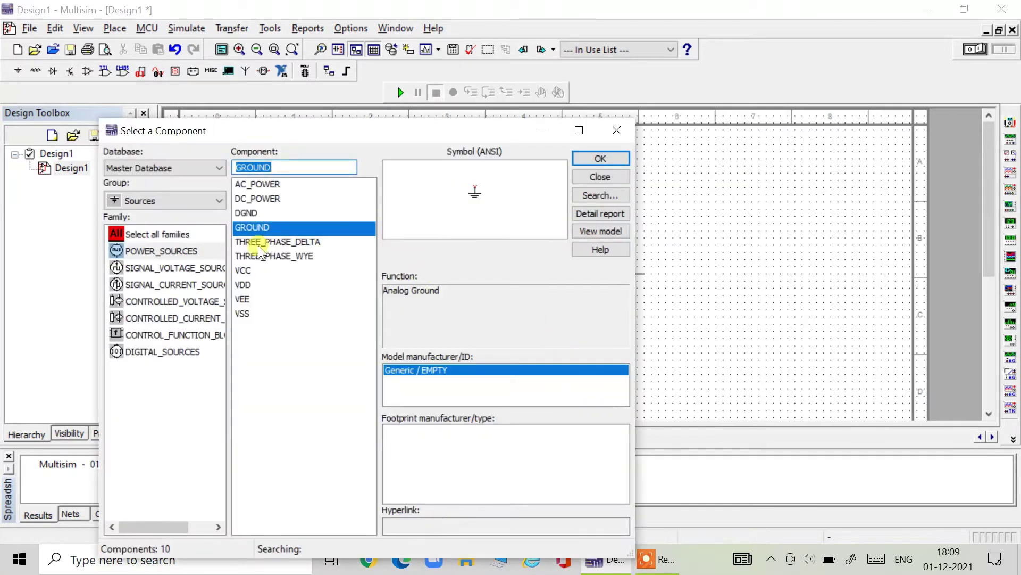
- Place the VCC supply at the upper right with VDD just below it
left_click(247, 271)
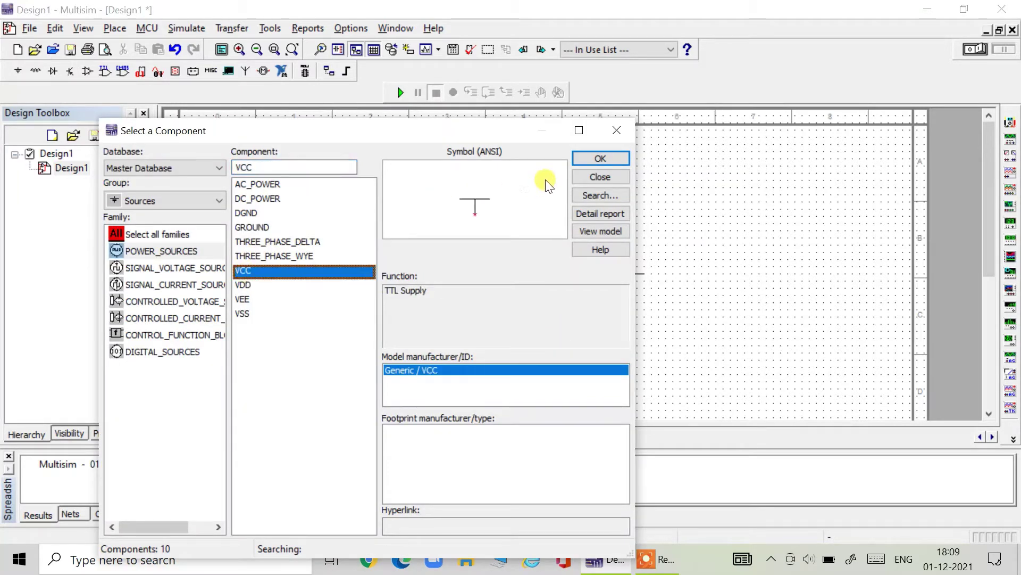
left_click(594, 161)
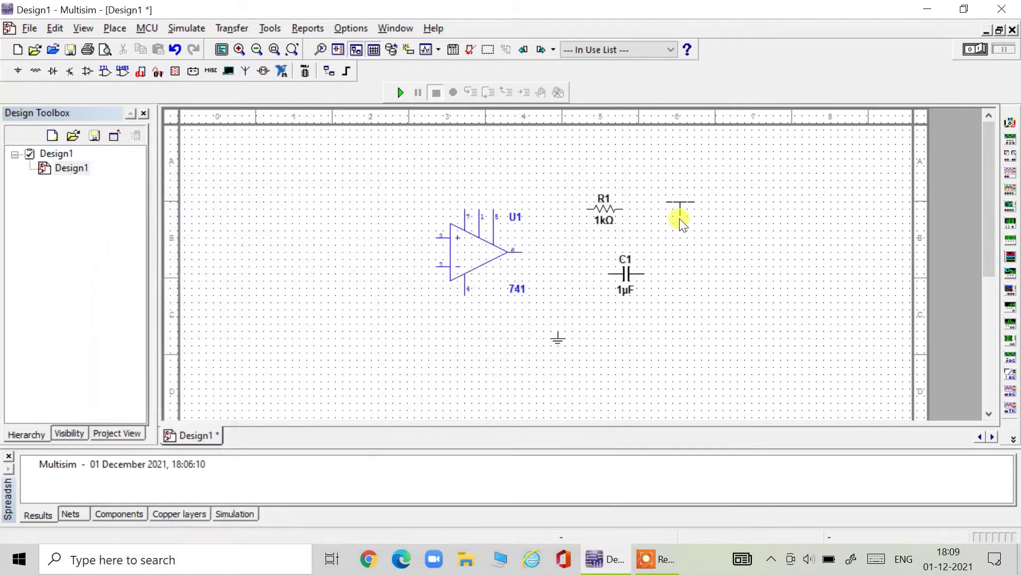
left_click(679, 218)
left_click(248, 285)
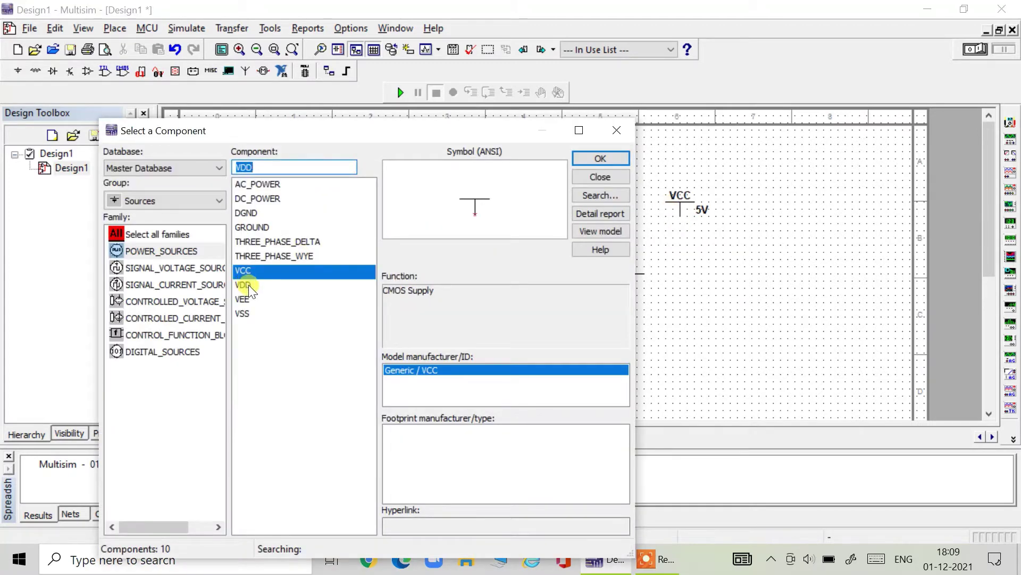
left_click(595, 158)
left_click(702, 261)
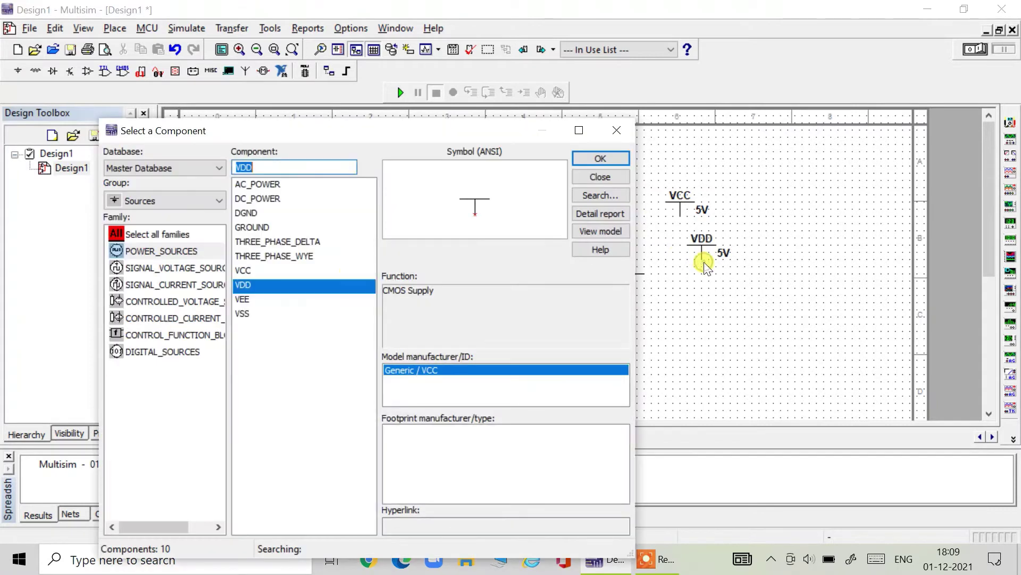
- Place the AC_VOLTAGE source V1 left of the op-amp
left_click(185, 267)
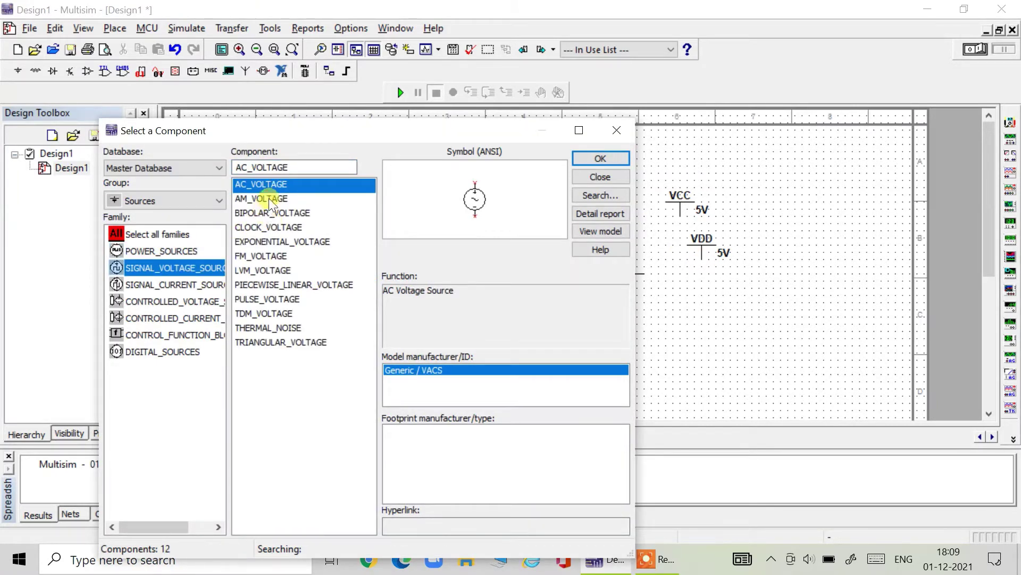
left_click(609, 158)
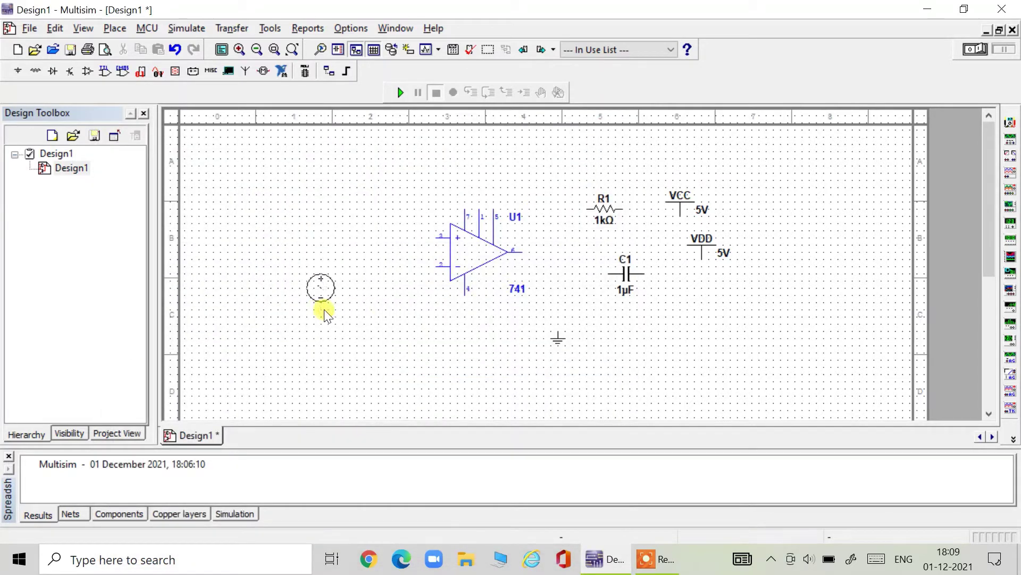
left_click(324, 309)
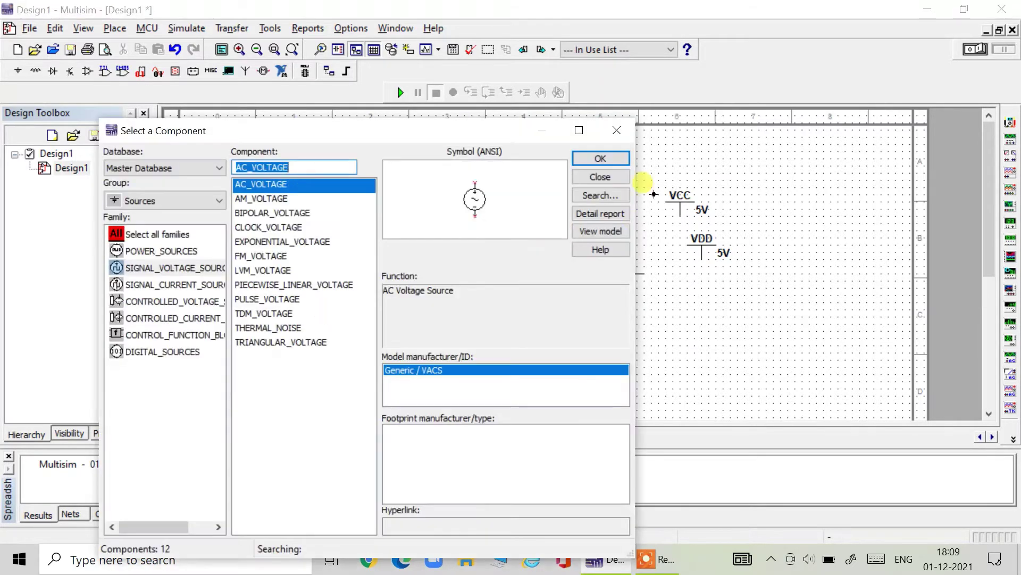
left_click(604, 176)
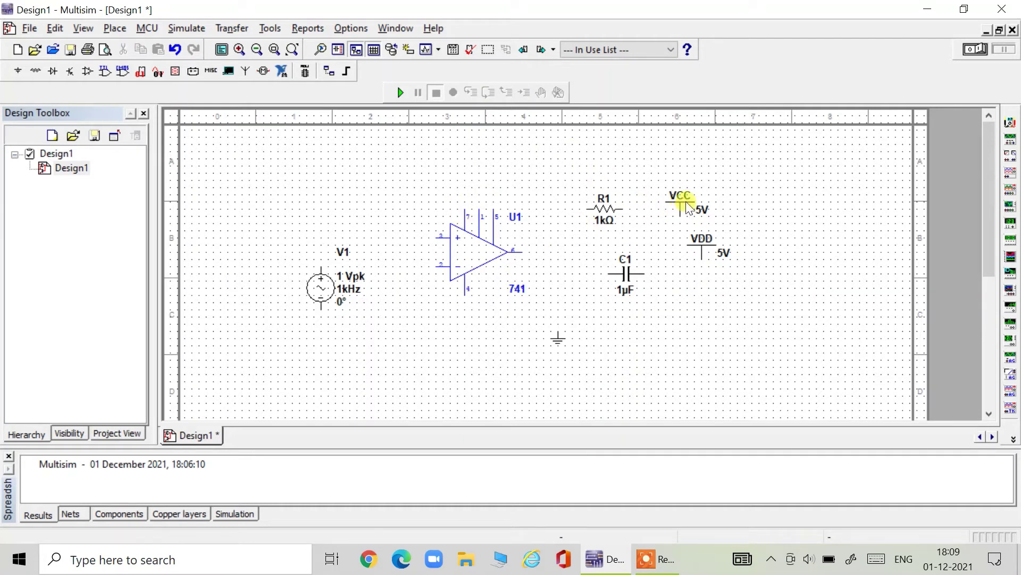
- Move VCC above the op-amp, wire it to pin 7, and set it to 10 V
left_click_drag(686, 208, 459, 183)
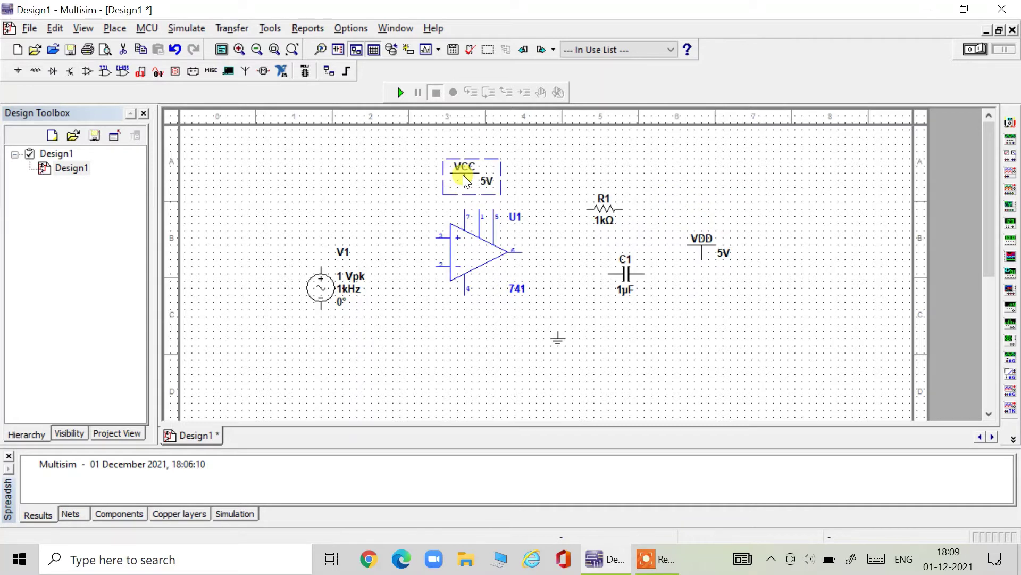
left_click(545, 188)
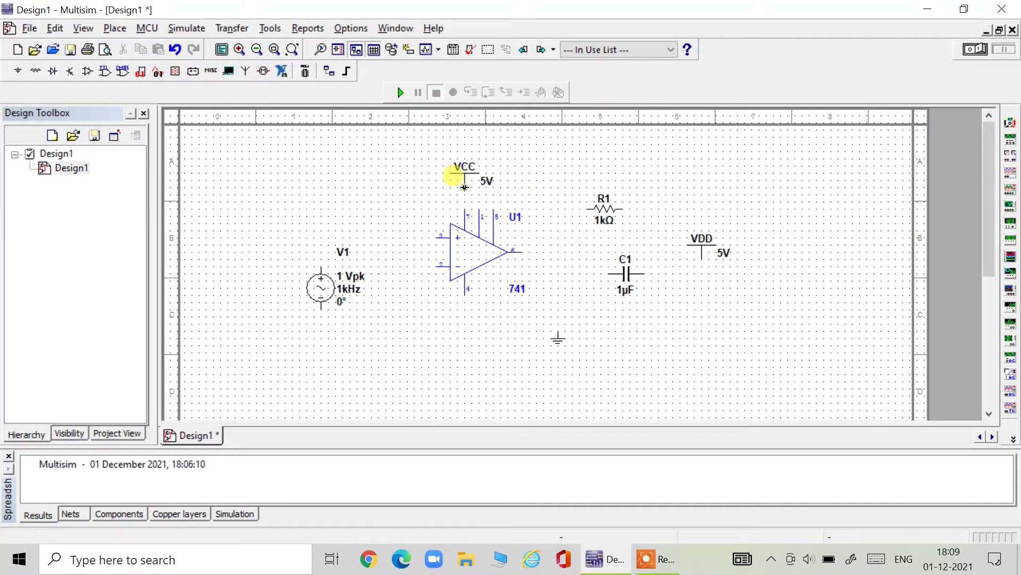
left_click_drag(465, 187, 465, 208)
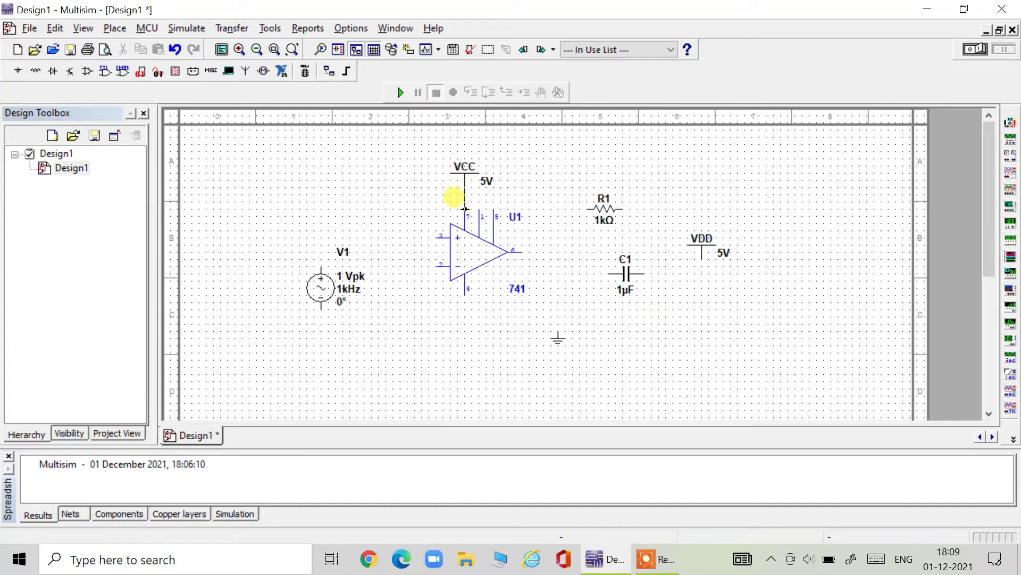
double_click(484, 181)
double_click(532, 142)
type("10")
key("Return")
- Position VDD below the op-amp pointing down and wire it to pin 4
left_click_drag(703, 244, 472, 323)
key("ctrl+r")
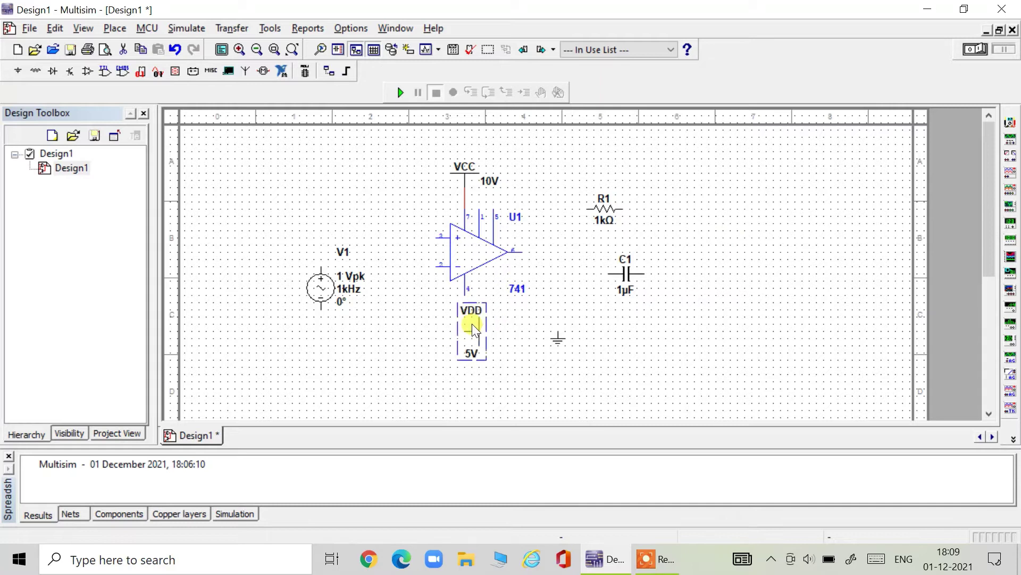
key("ctrl+r")
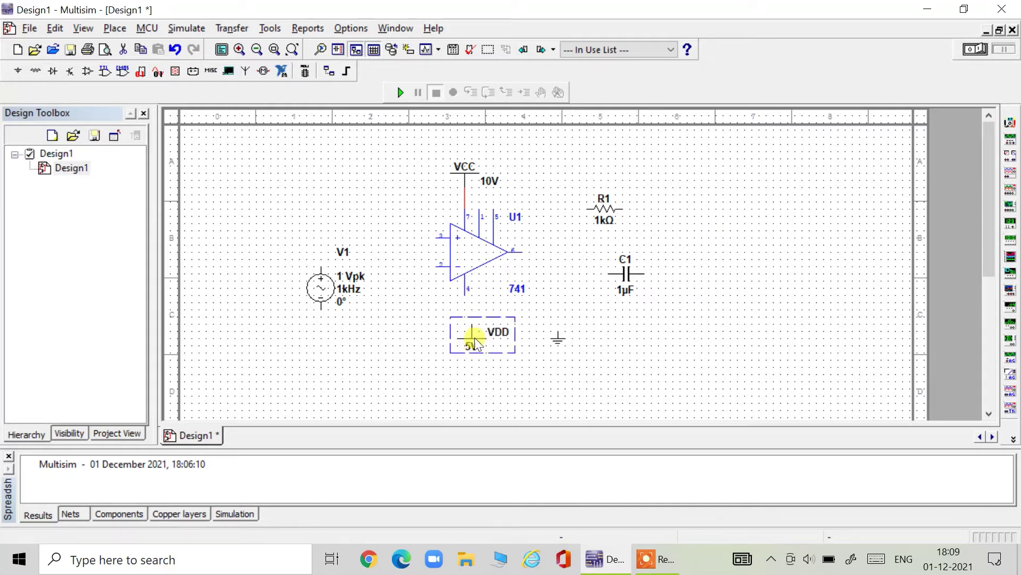
left_click_drag(474, 336, 464, 333)
left_click(515, 366)
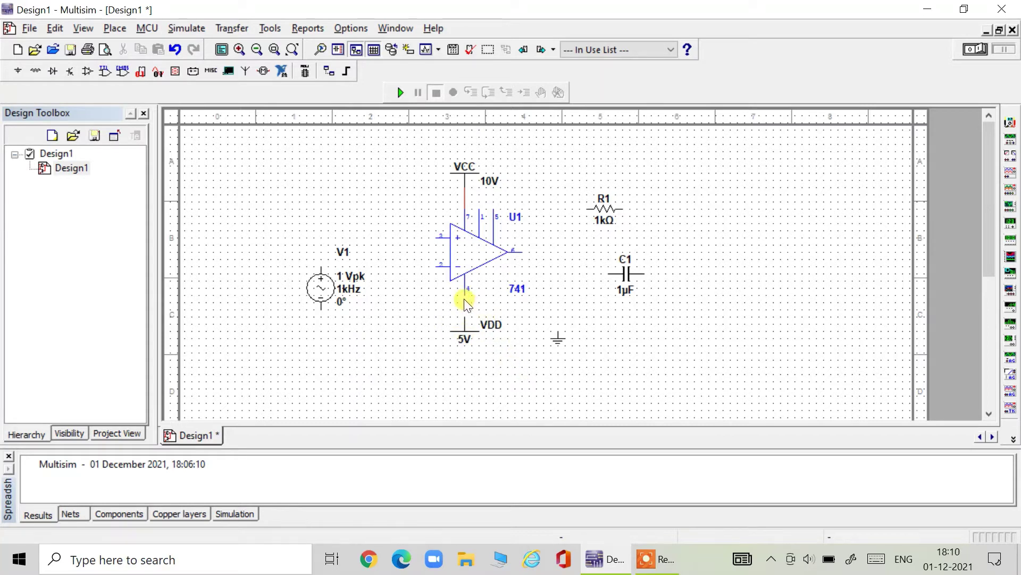
left_click(464, 294)
left_click(464, 330)
- Change VDD's voltage from 5 V to -10 V
double_click(461, 339)
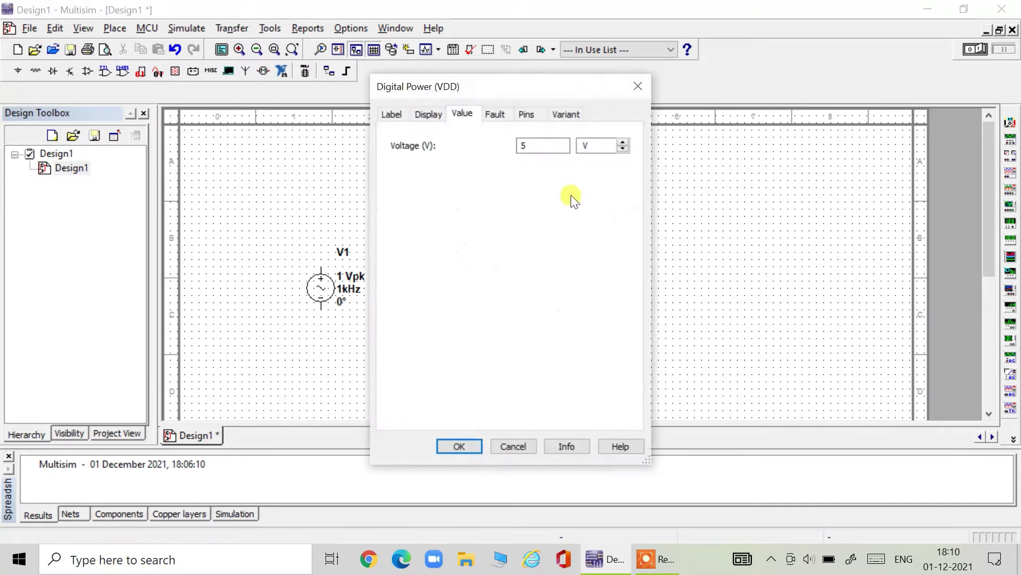
left_click(532, 143)
key("BackSpace")
type("-10")
key("Return")
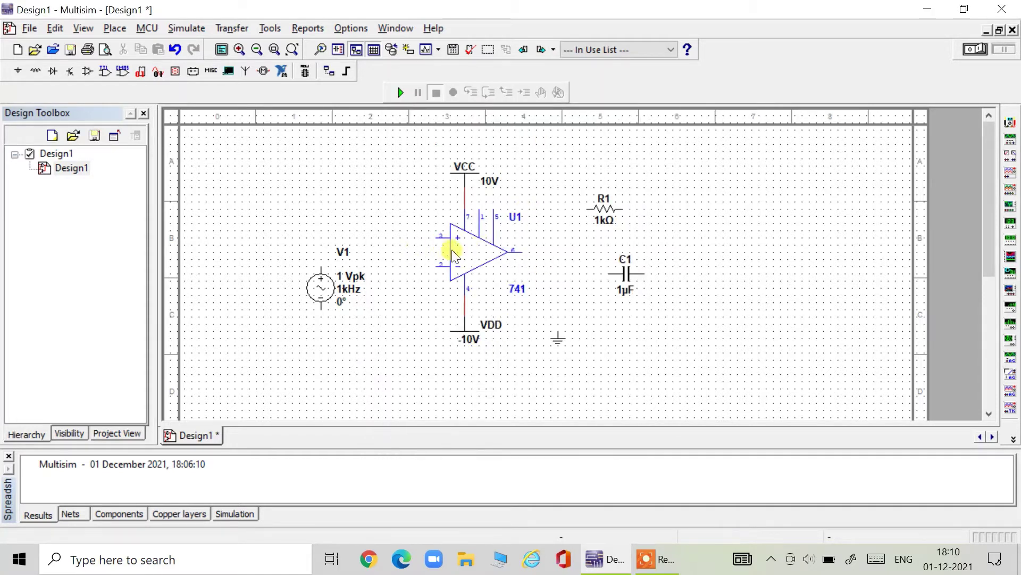
- Move V1 to the left and bring resistor R1 beside it
left_click_drag(327, 291, 291, 278)
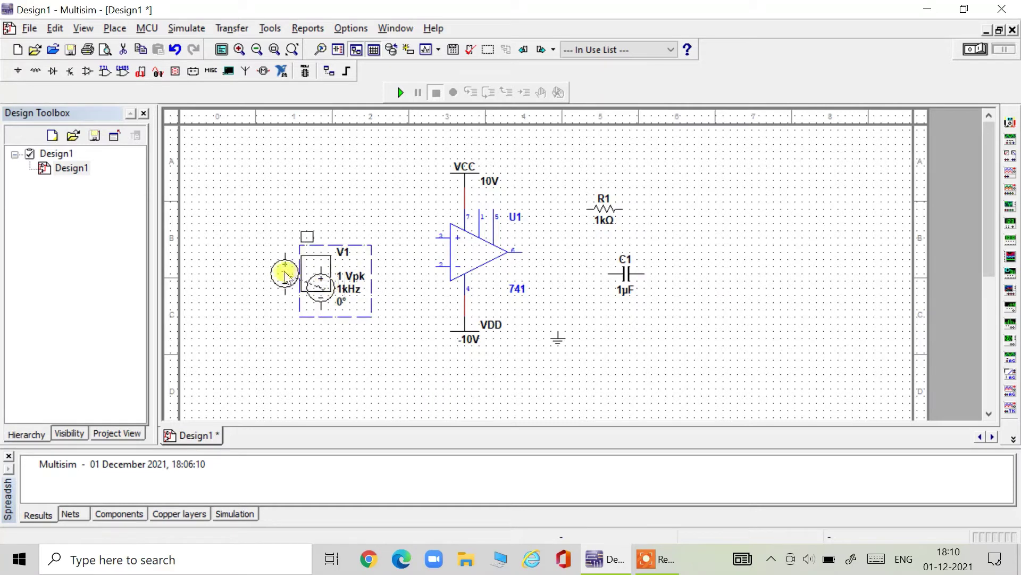
left_click(602, 206)
left_click_drag(464, 274, 368, 271)
left_click(400, 353)
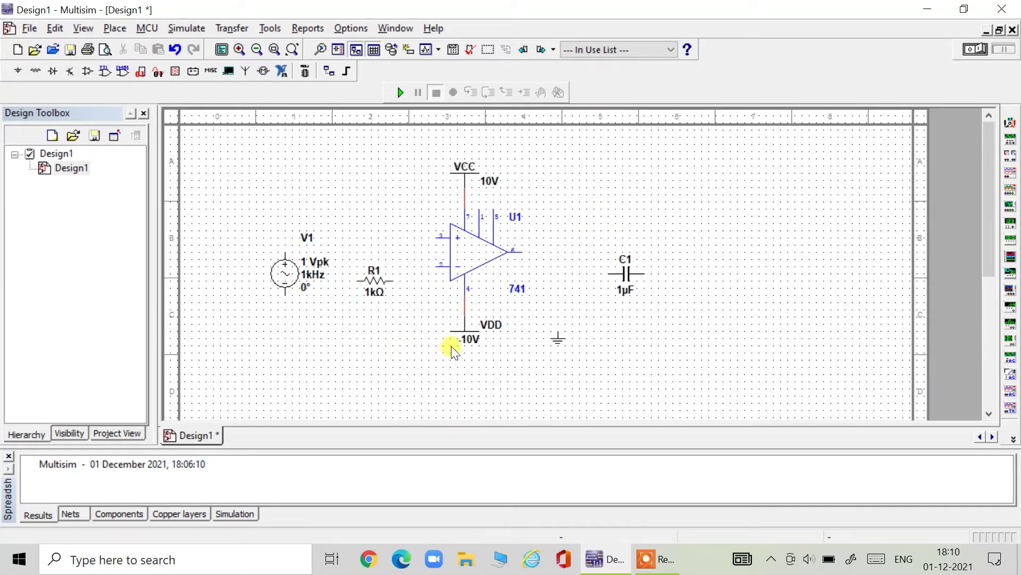
- Copy R1 and paste three 1kΩ copies as R2, R3 and R4
left_click(374, 287)
key("ctrl+c")
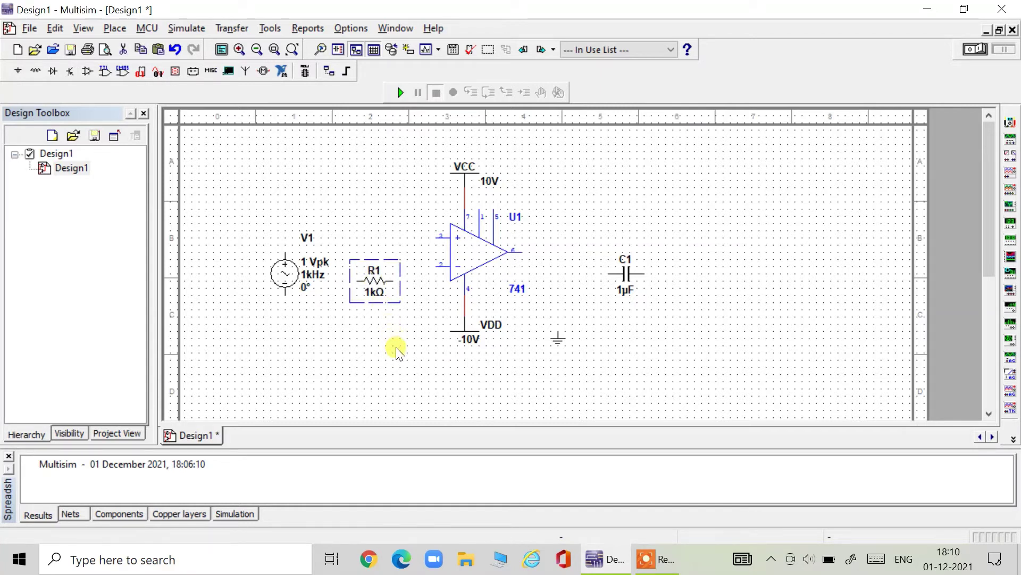
left_click(396, 351)
key("ctrl+v")
left_click(366, 345)
key("ctrl+v")
left_click(439, 381)
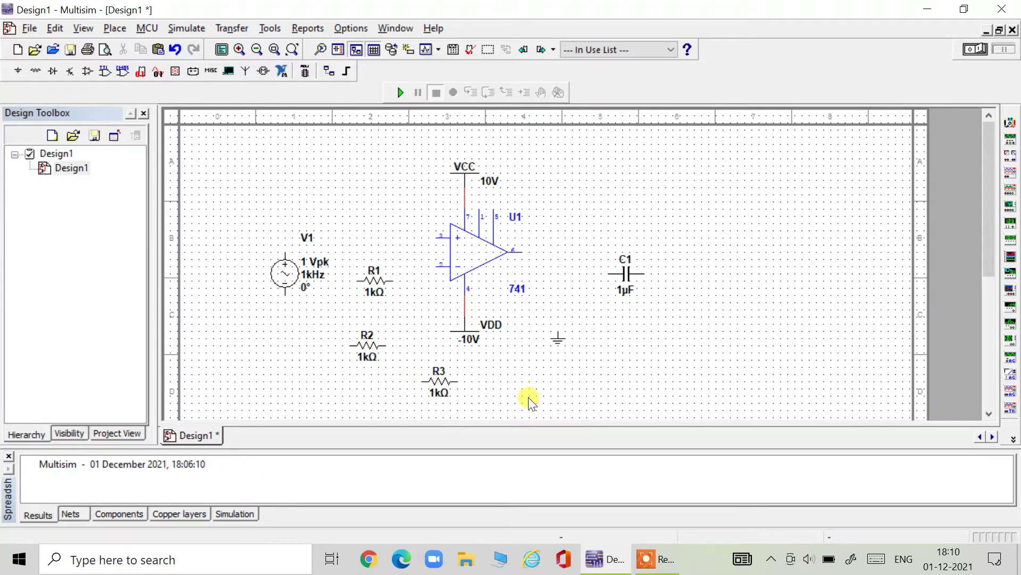
scroll(527, 394, "down", 5)
key("ctrl+v")
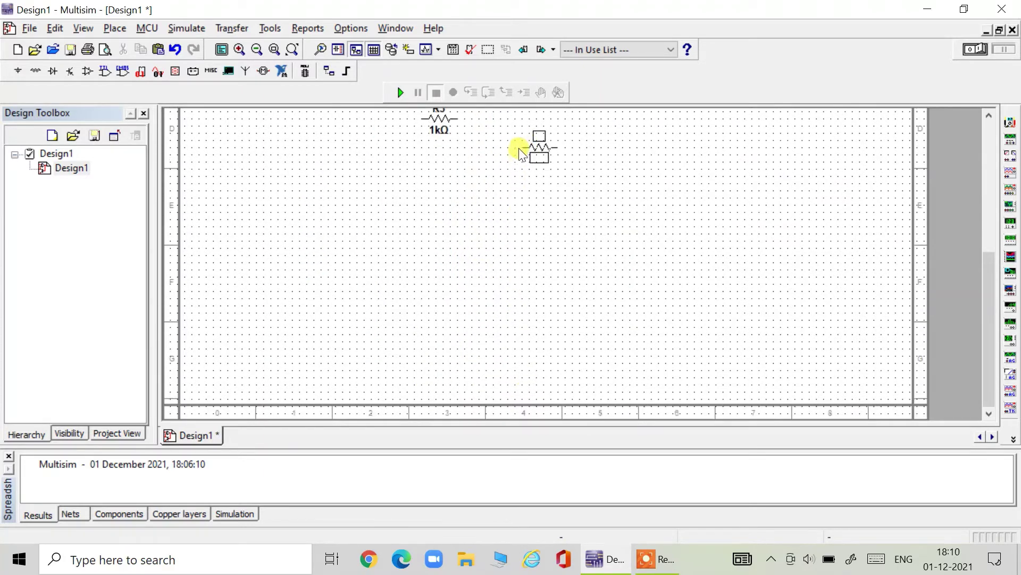
left_click(518, 133)
- Paste a copy of the capacitor as C2 to the right of C1
left_click_drag(988, 290, 978, 191)
left_click(628, 214)
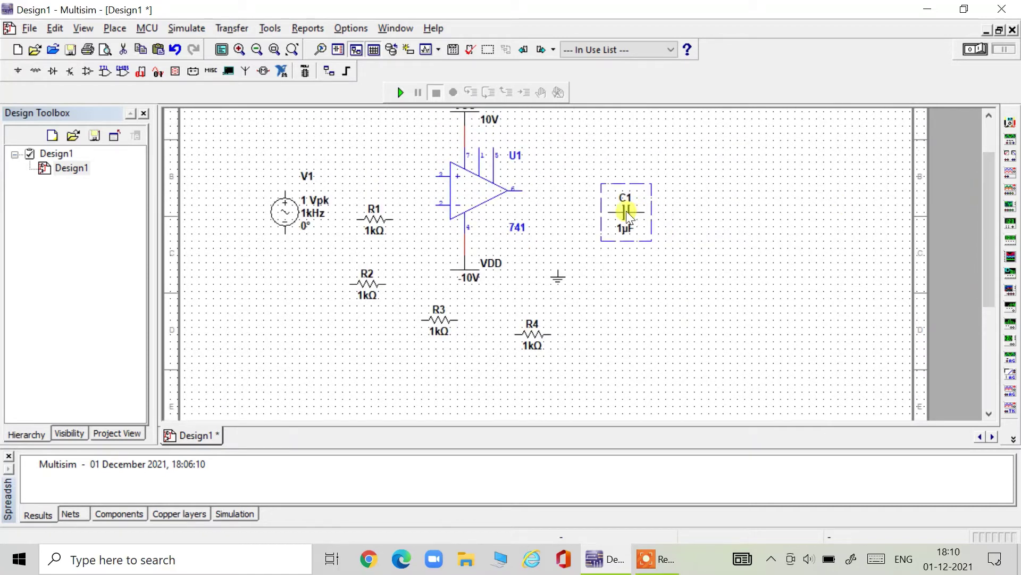
left_click(700, 237)
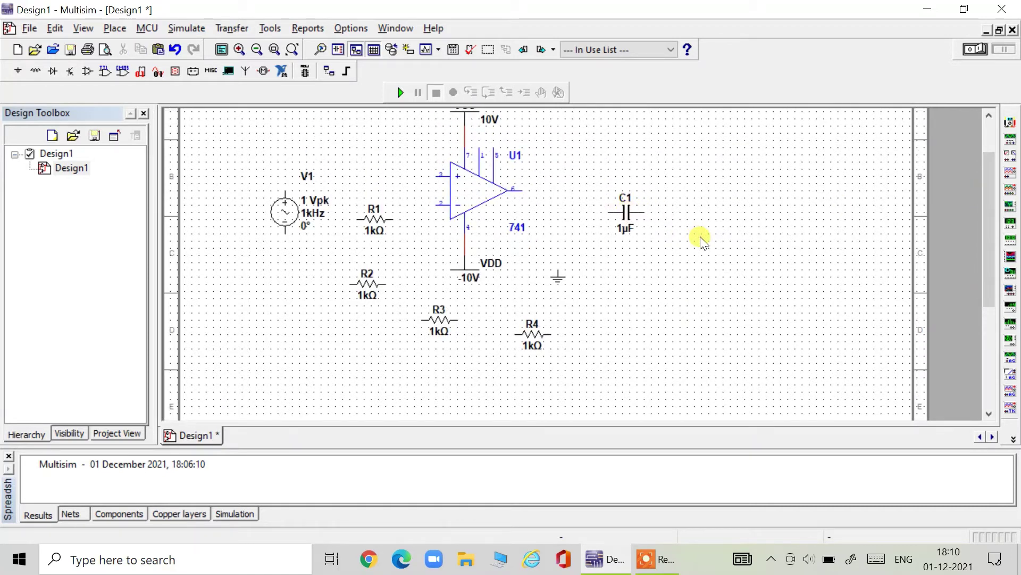
key("ctrl+v")
left_click(696, 239)
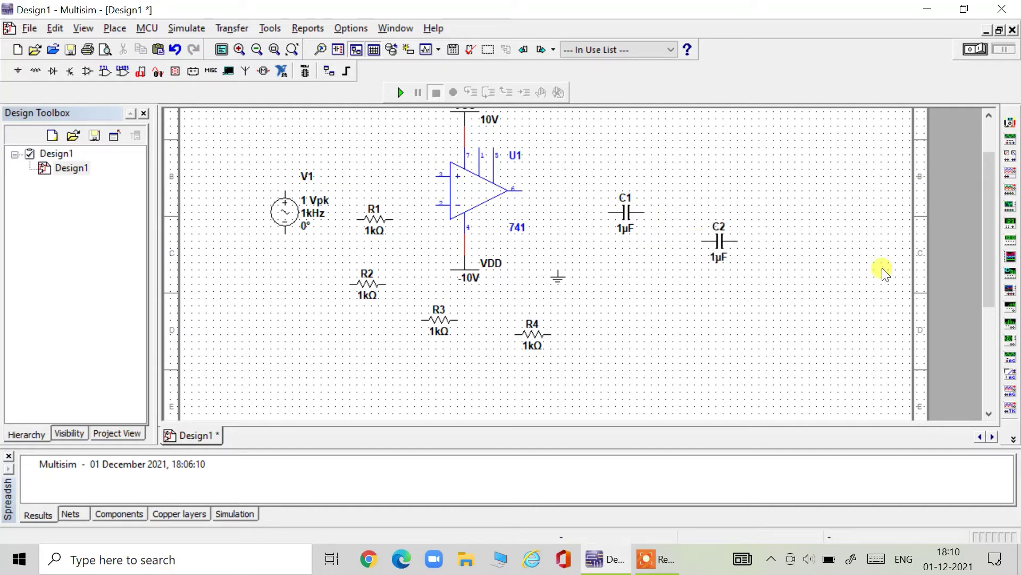
- Shift V1 further left, lay R1 horizontally beside it, and stand C1 vertically next to R1
left_click_drag(987, 214, 982, 168)
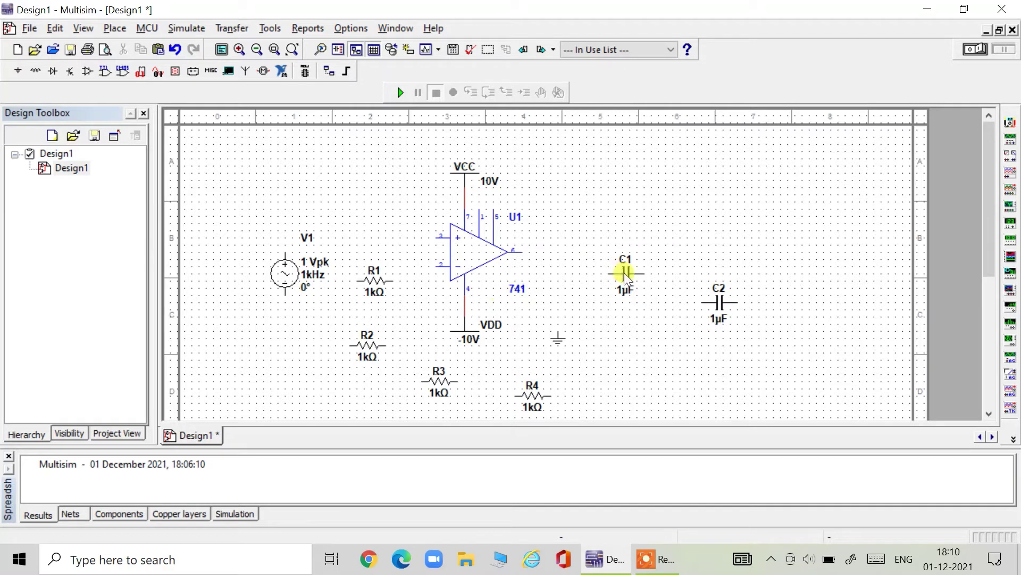
left_click_drag(291, 273, 241, 251)
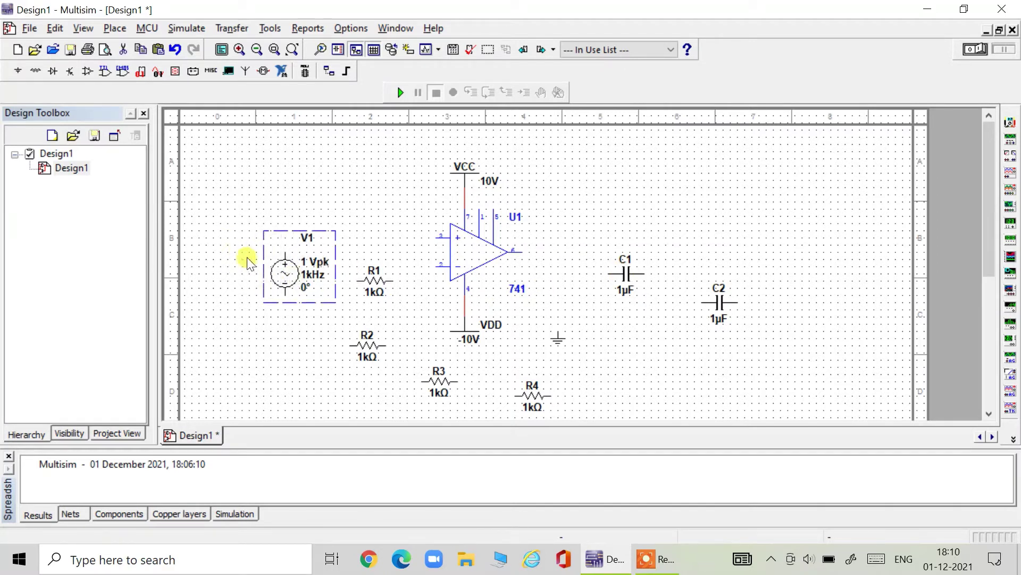
left_click(373, 279)
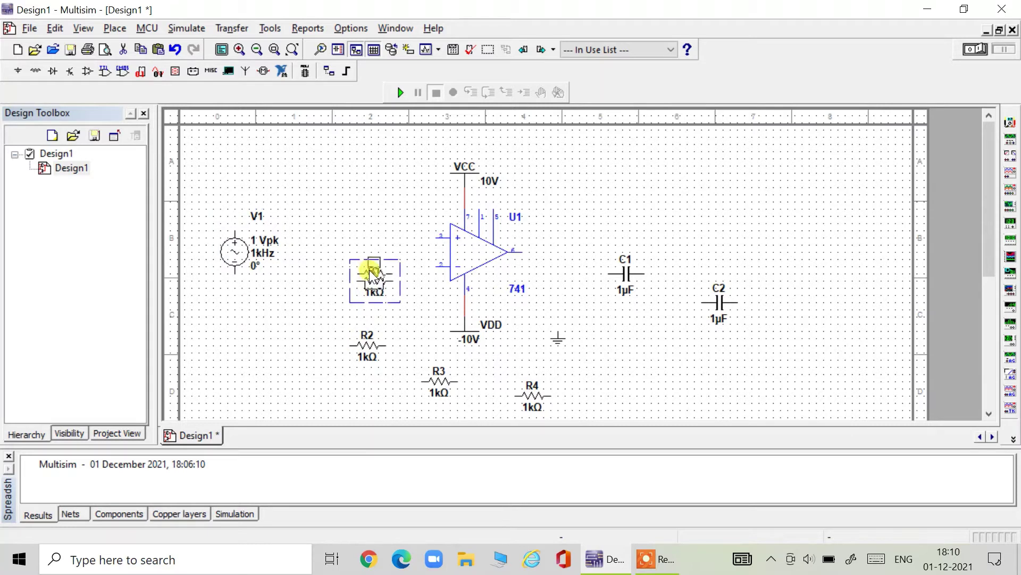
key("ctrl+r")
left_click_drag(353, 260, 304, 229)
left_click(628, 274)
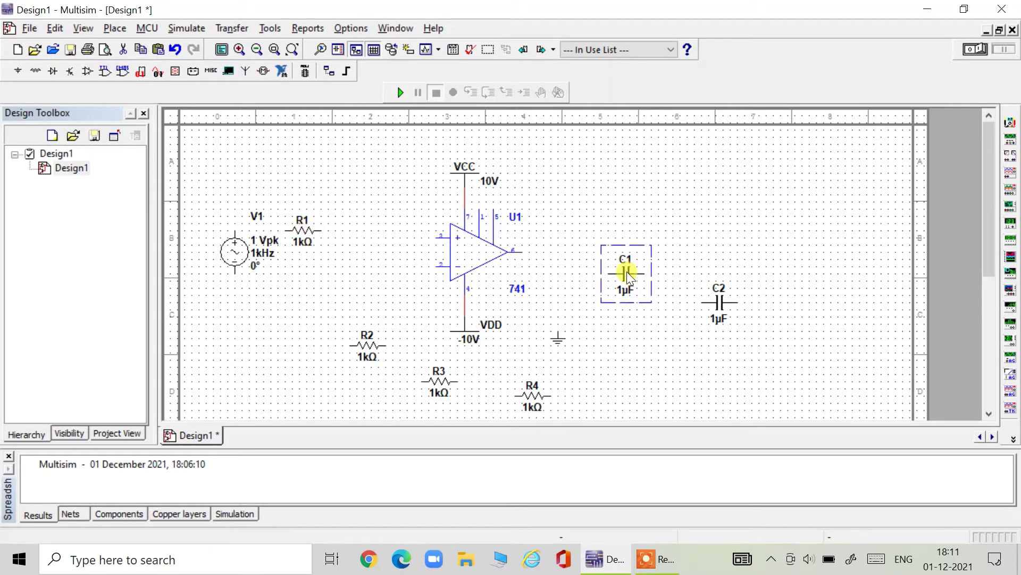
key("ctrl+r")
left_click_drag(627, 278, 331, 257)
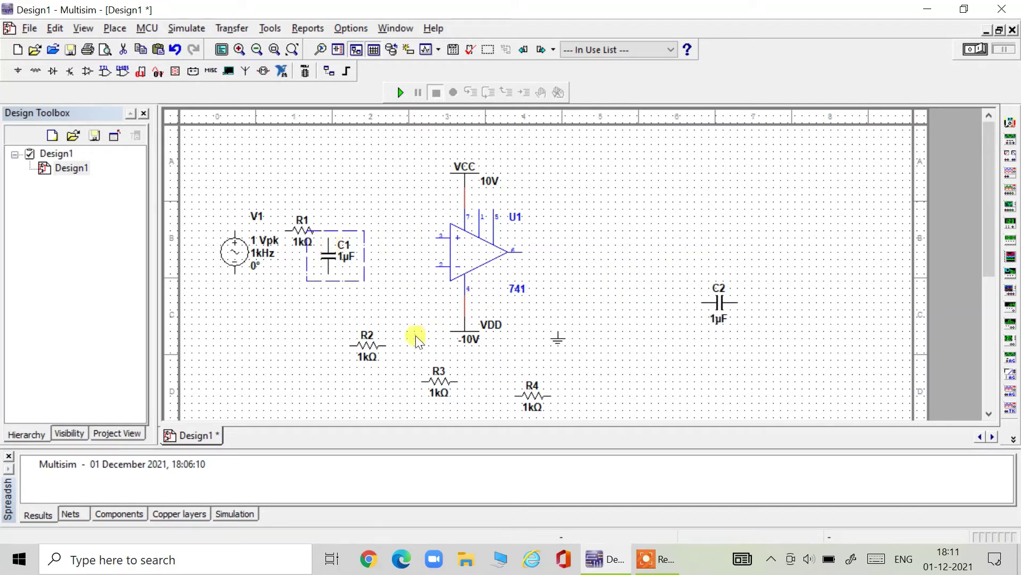
- Place R2 right of C1 and a vertical C2 just before the op-amp input
left_click(367, 342)
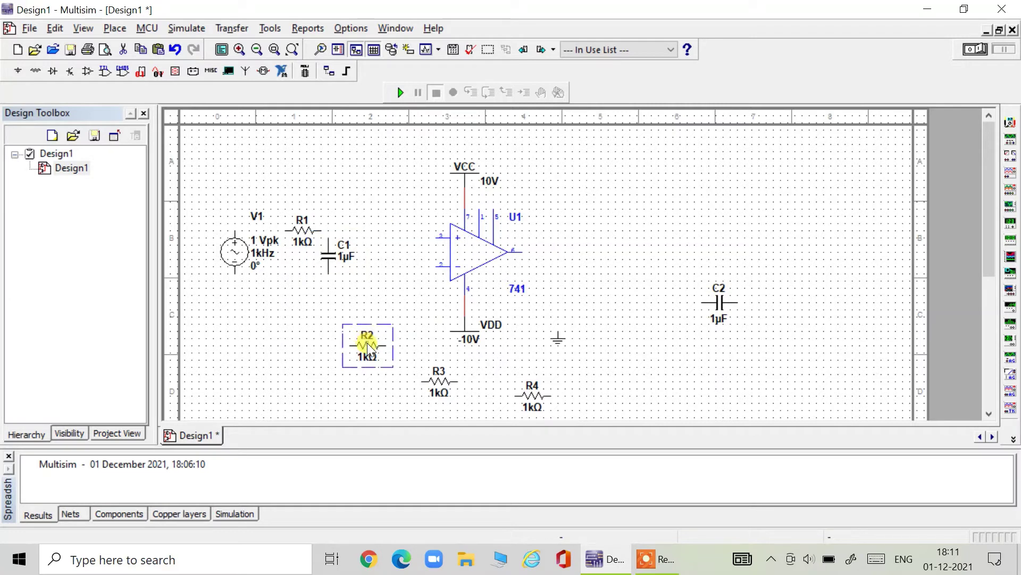
left_click(366, 230)
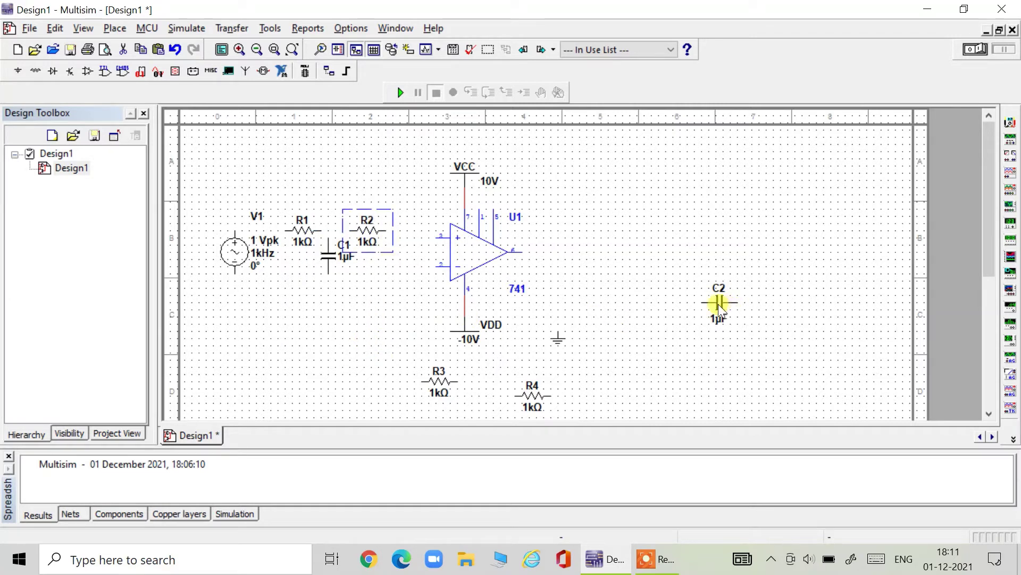
left_click(718, 303)
key("ctrl+r")
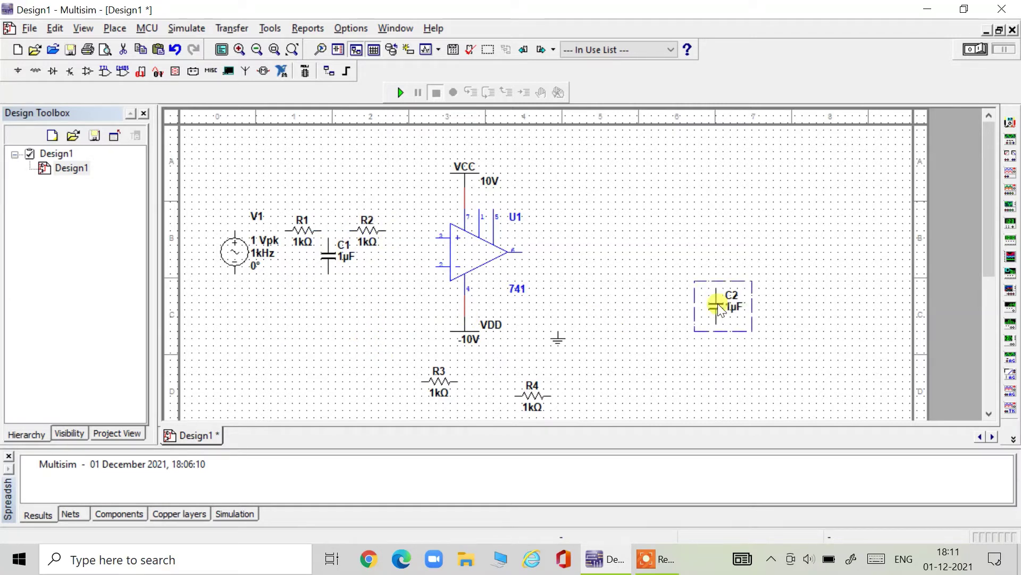
left_click_drag(717, 303, 400, 250)
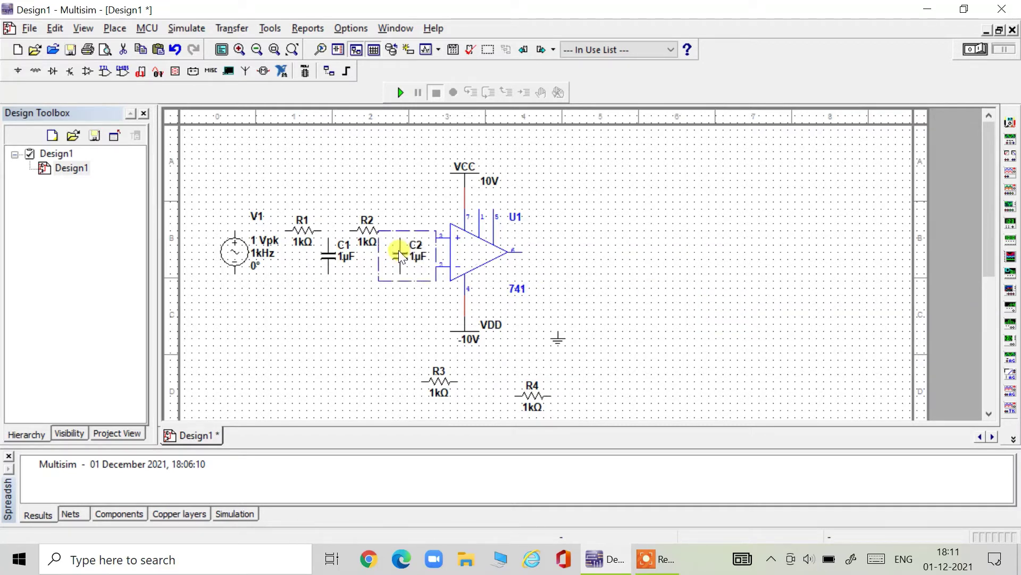
left_click(615, 291)
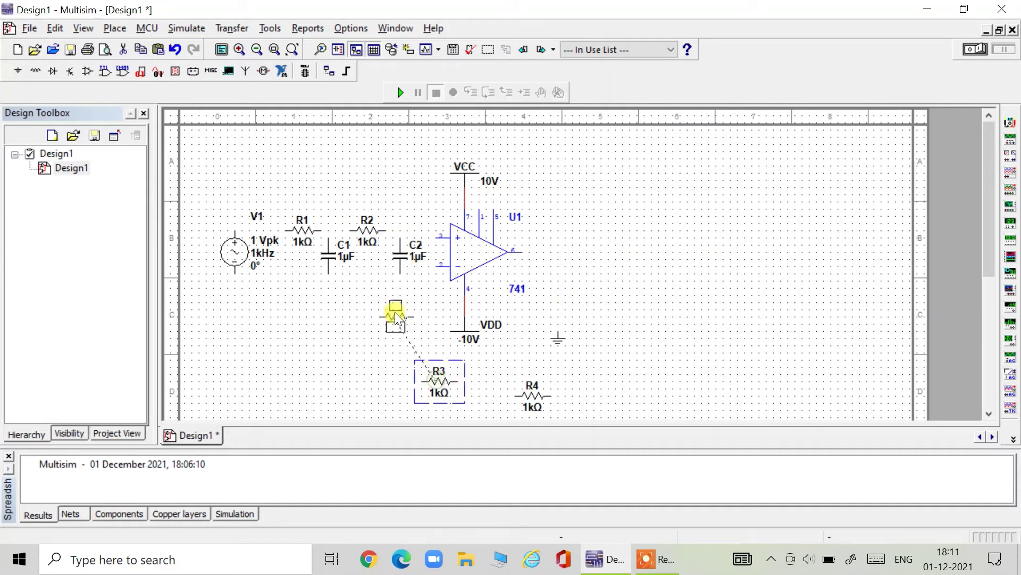
- Move R3 under the capacitors, R4 beside the op-amp, and the ground to the left
left_click_drag(395, 311, 395, 310)
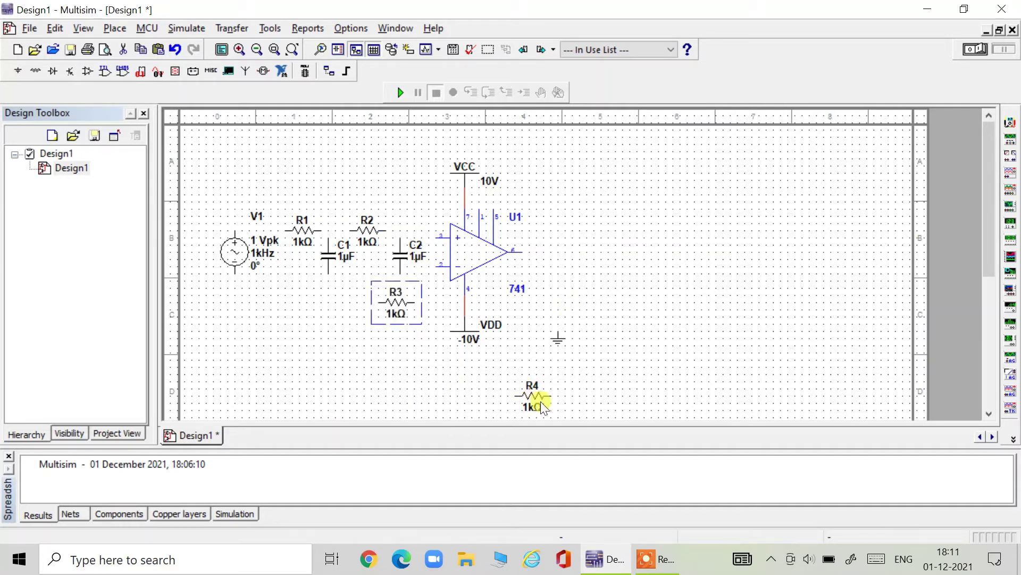
left_click_drag(539, 405, 513, 310)
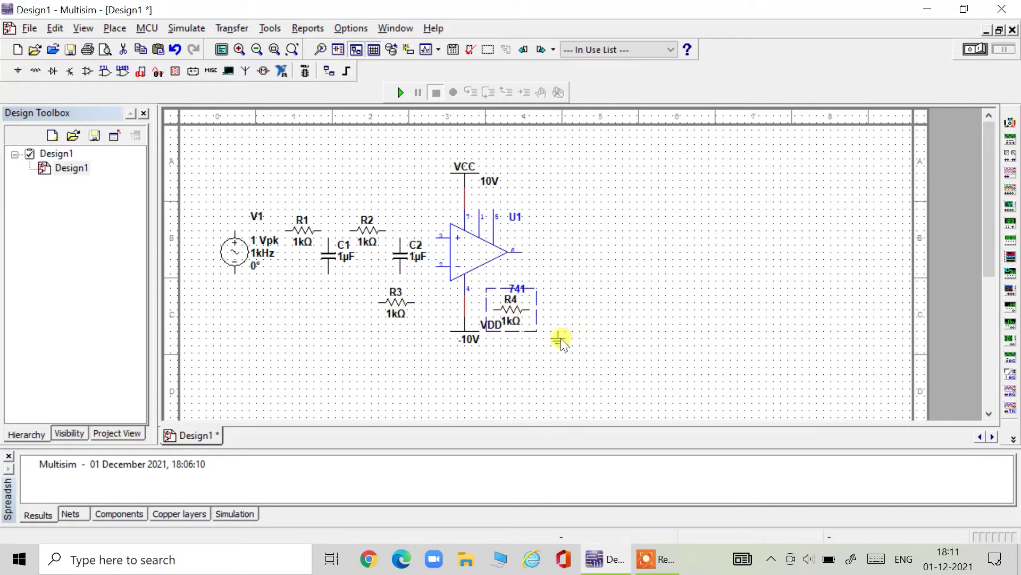
left_click_drag(561, 337, 244, 331)
- Drop the ground below V1, then wire R1 to V1's top terminal and to R2
left_click(299, 372)
left_click(286, 230)
left_click(235, 231)
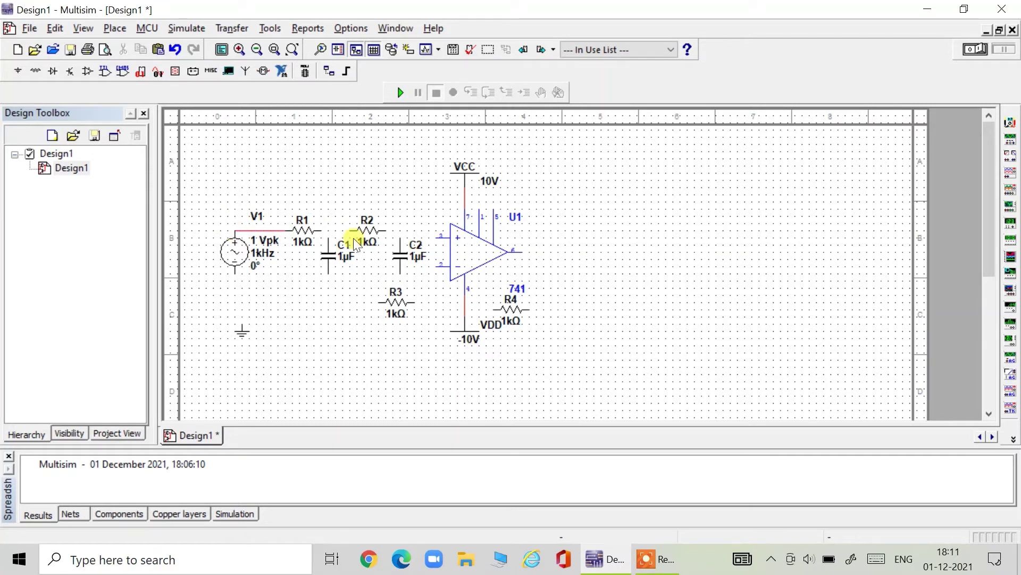
left_click(319, 228)
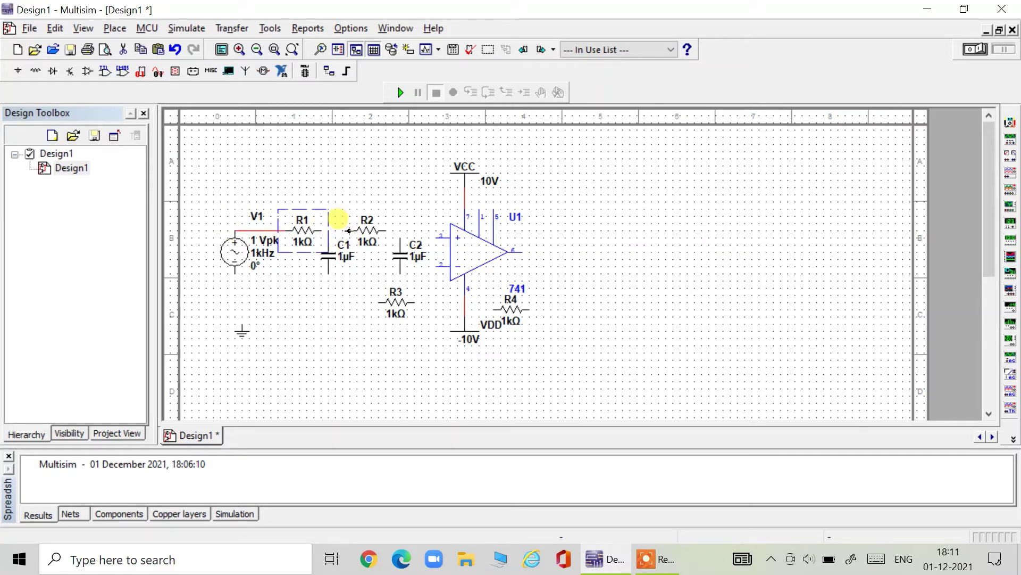
left_click(336, 230)
left_click(322, 230)
left_click(322, 229)
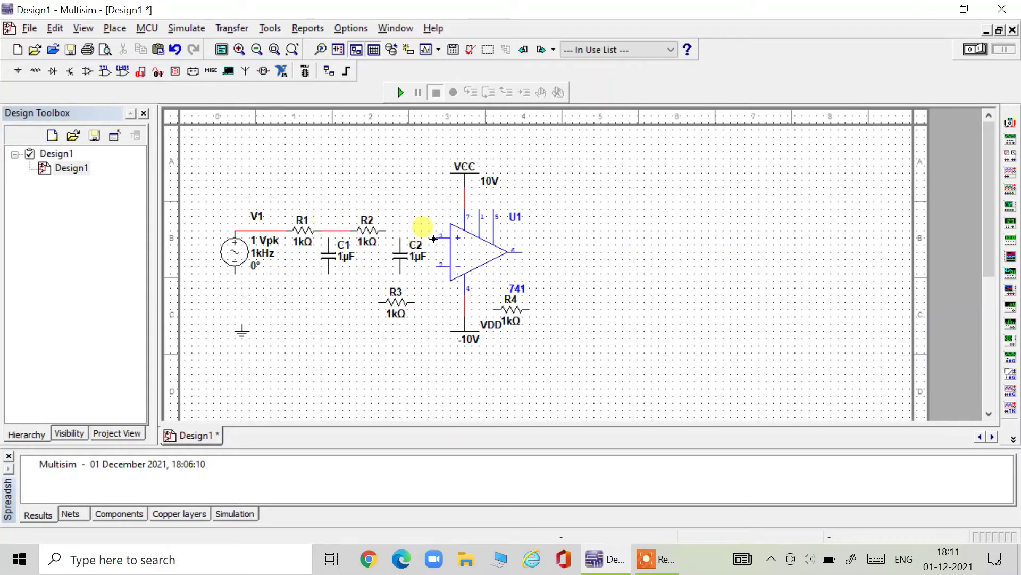
- Wire pin 3 to the R2–C2 node, and C1 between the R1–R2 wire and the op-amp output
left_click(434, 239)
left_click(398, 239)
left_click(328, 238)
left_click(329, 231)
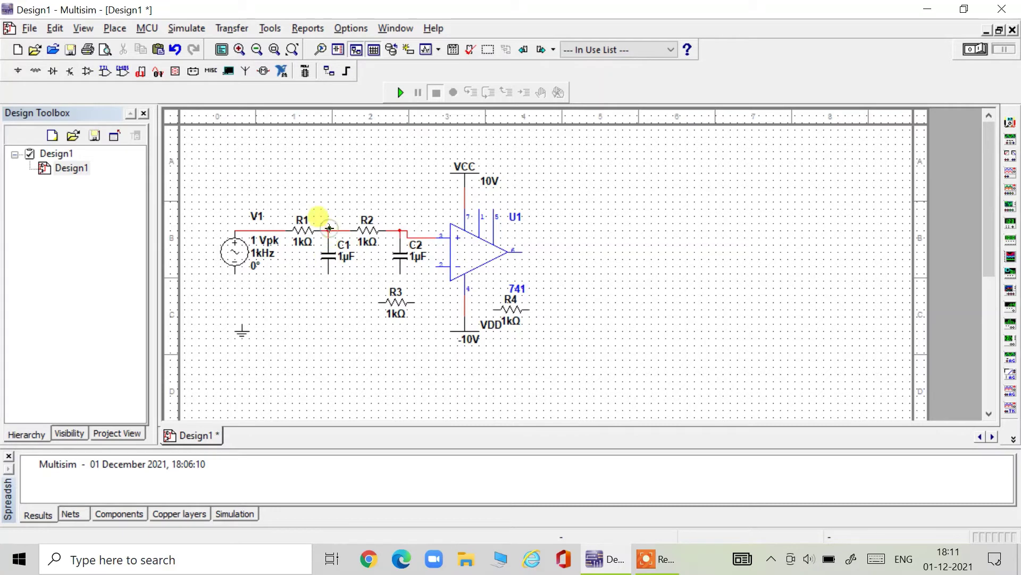
left_click(327, 273)
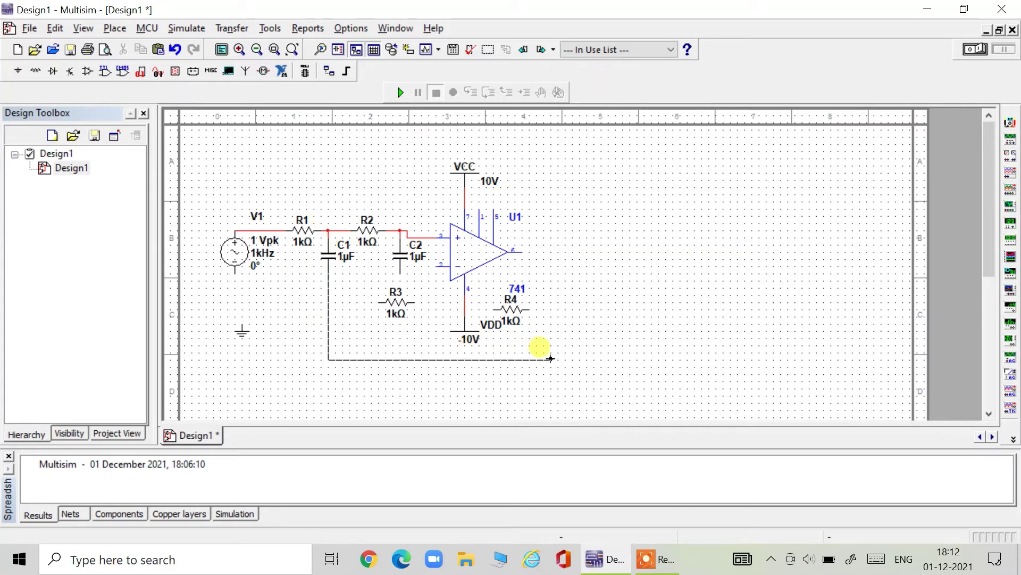
left_click(523, 252)
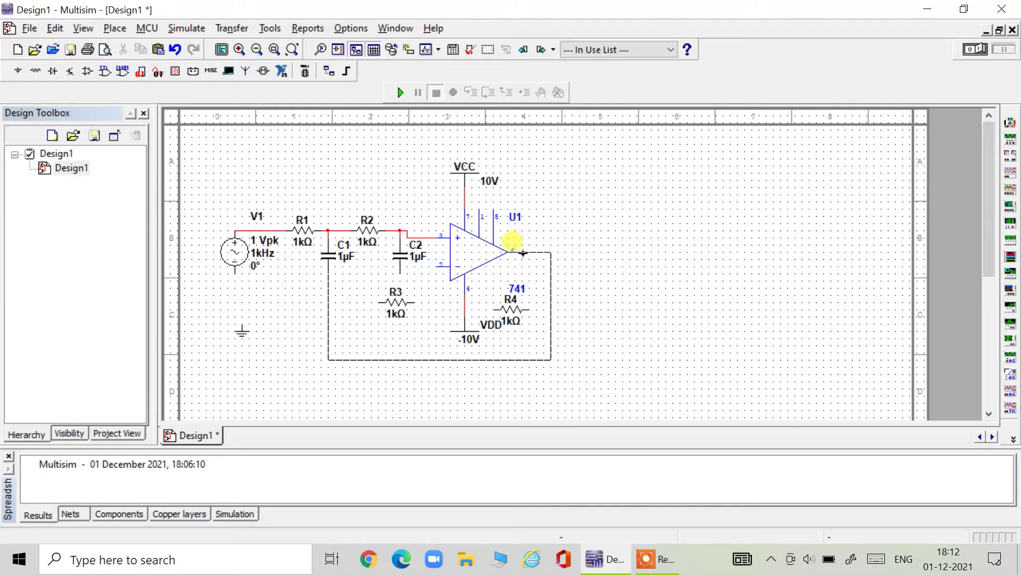
- Wire R4 between the op-amp output and inverting input, and connect R3 to the feedback wire
left_click(530, 309)
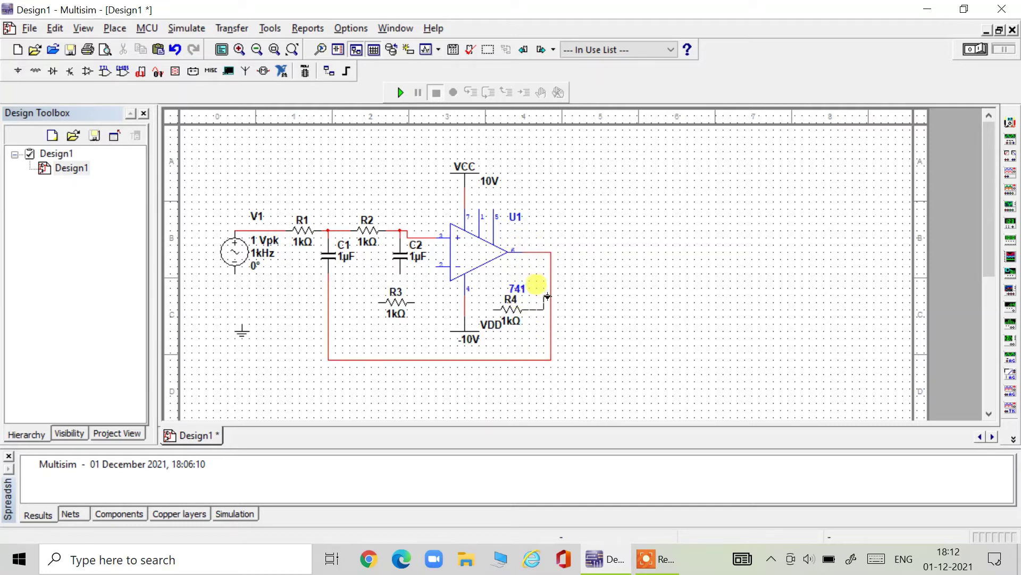
left_click(551, 308)
left_click(494, 309)
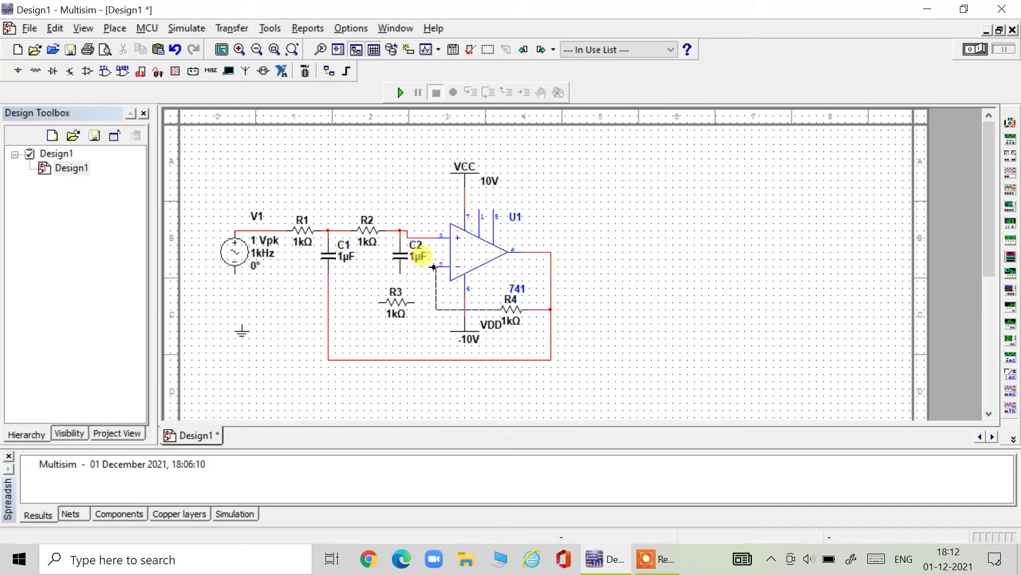
left_click(437, 265)
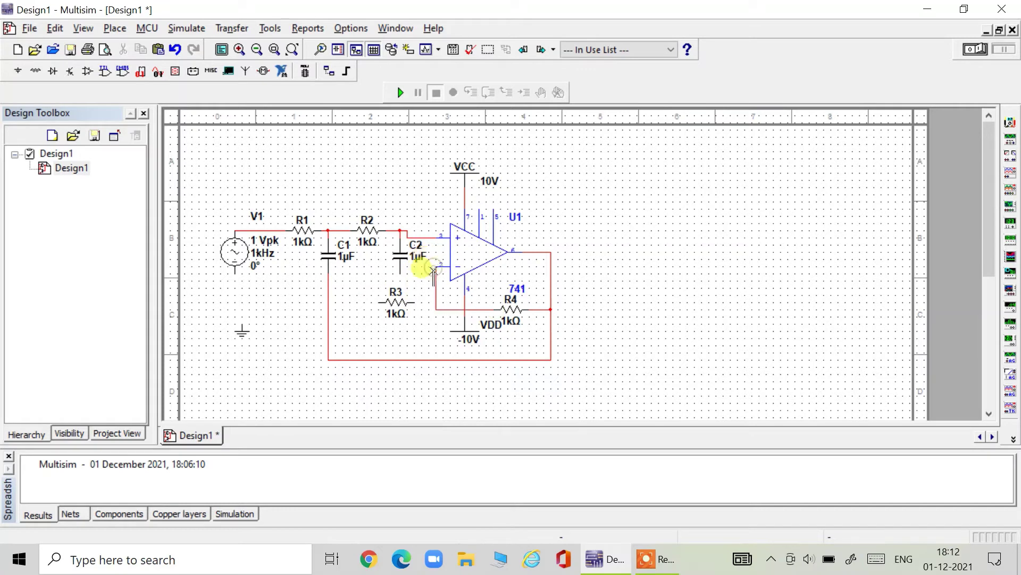
left_click(414, 302)
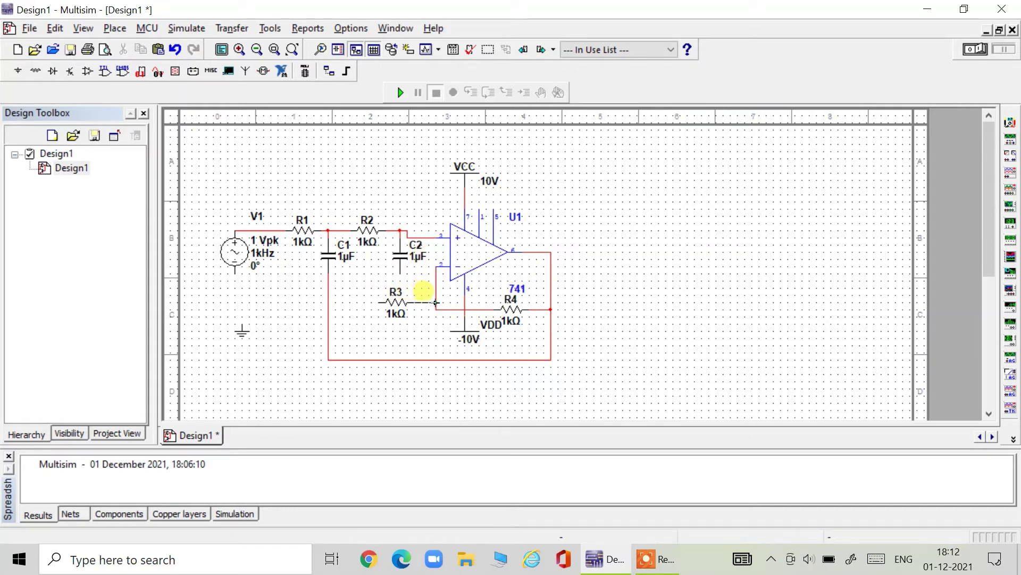
left_click(435, 302)
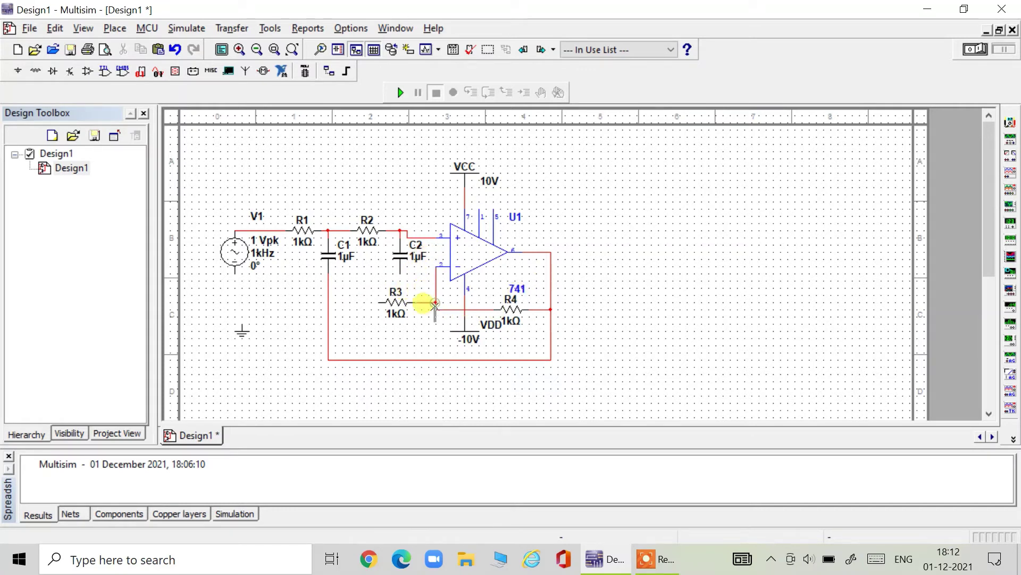
- Place a ground just below V1, paste another left of R3, and wire R3 to it
left_click(244, 339)
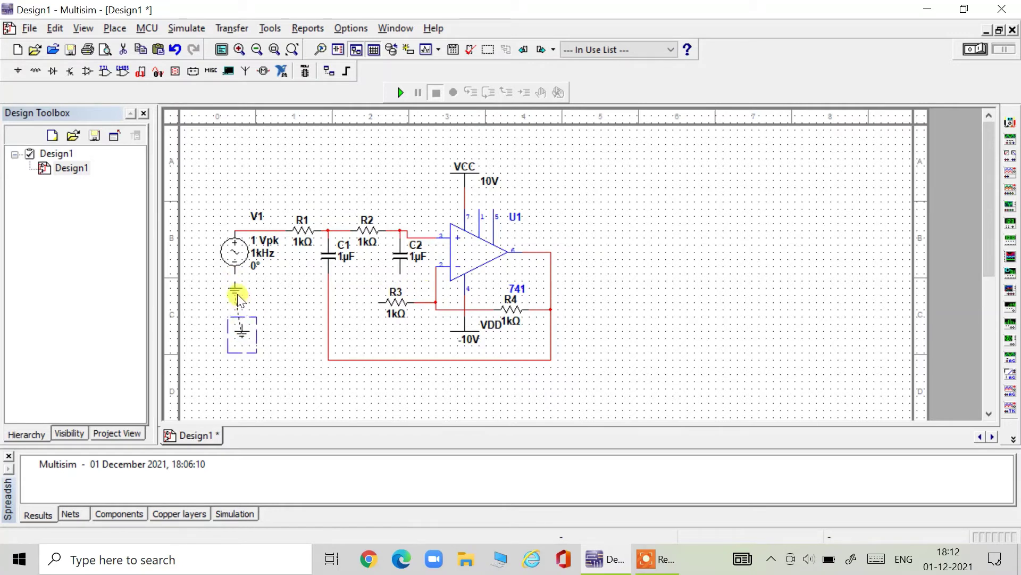
left_click_drag(237, 293, 238, 314)
key("ctrl+v")
left_click(359, 308)
left_click(376, 302)
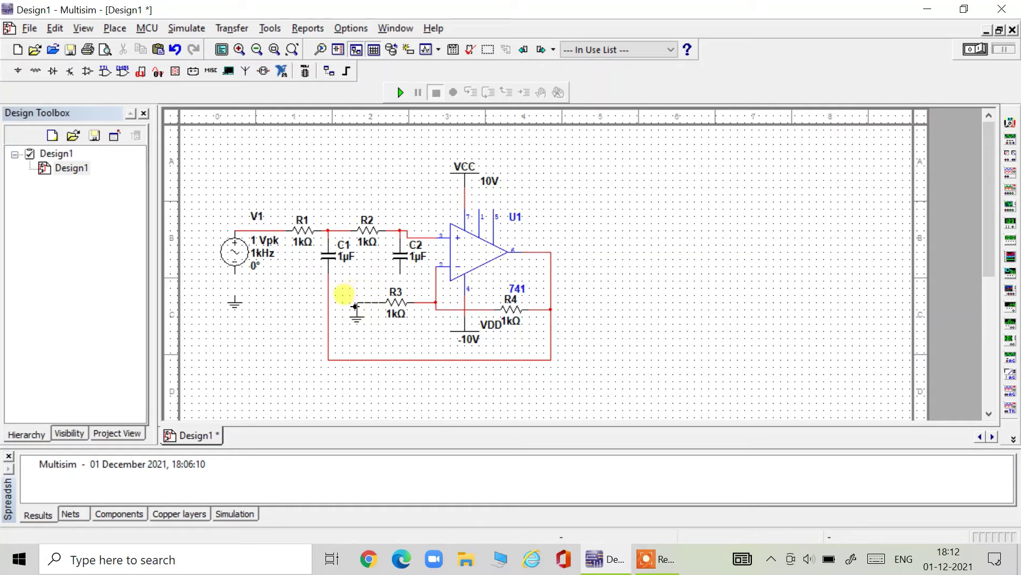
left_click(357, 309)
- Change C1's capacitance to 0.01µF
double_click(340, 256)
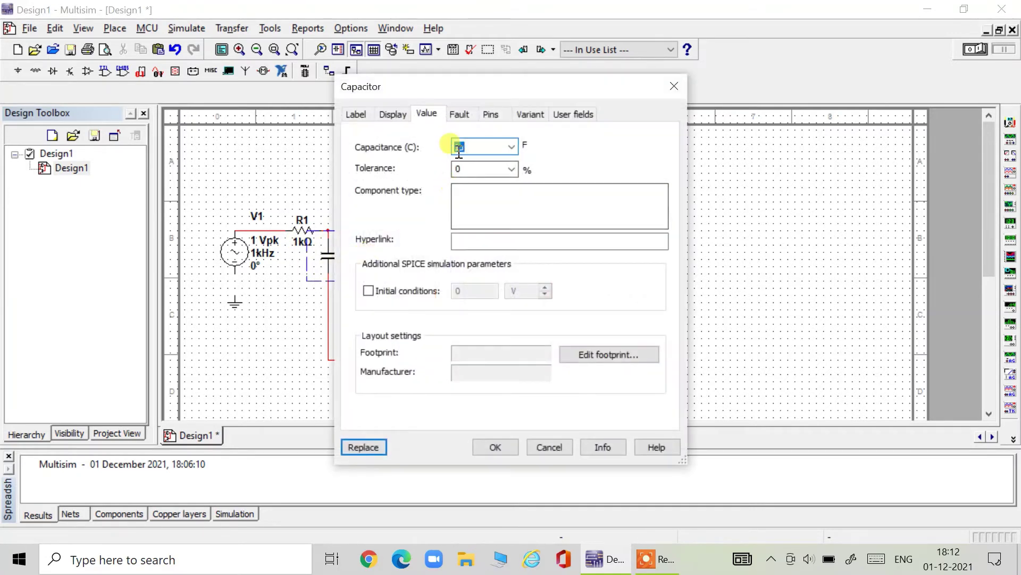
left_click(459, 149)
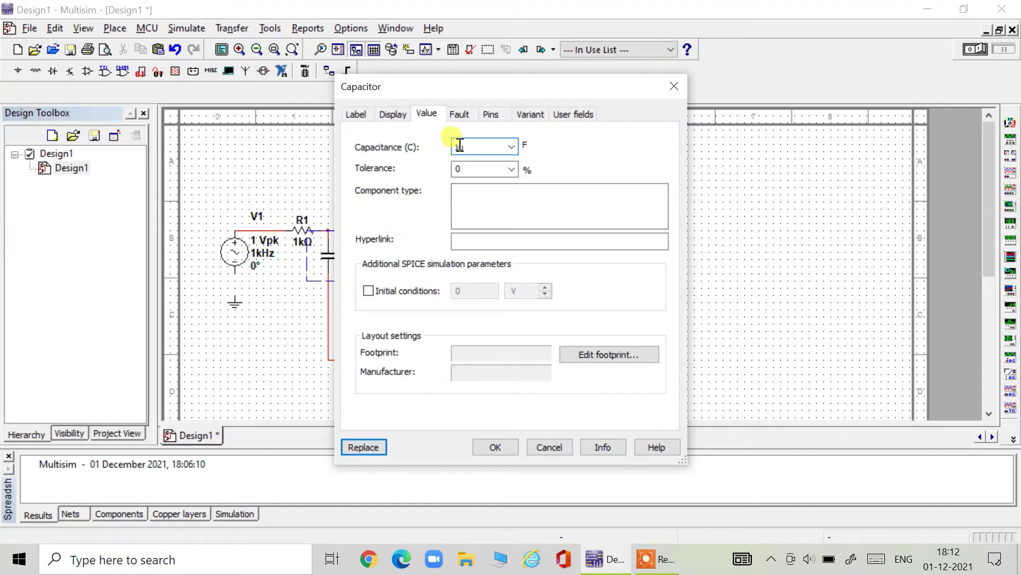
left_click(460, 146)
key("BackSpace")
type("0.01")
key("Return")
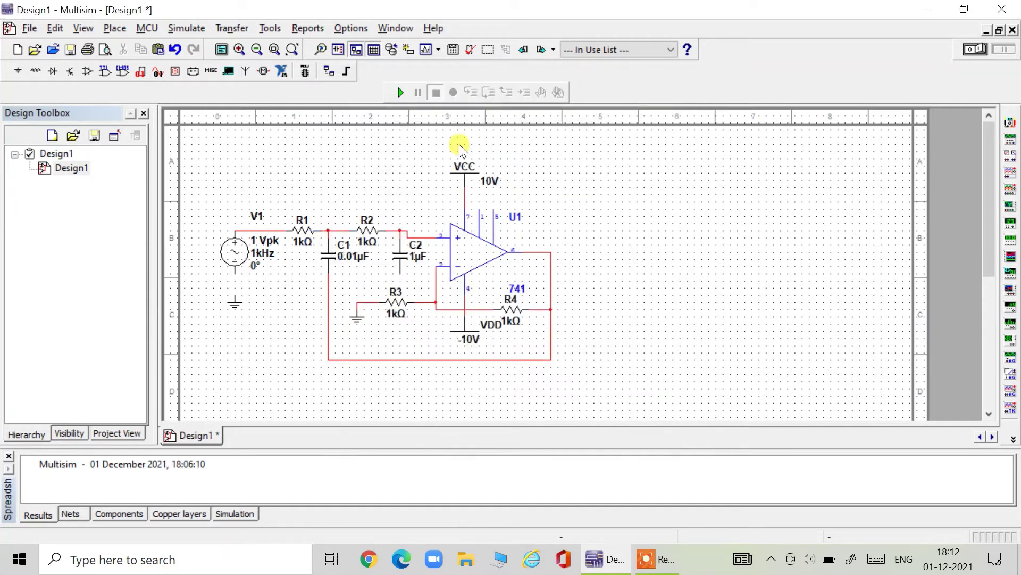
- Change C2's capacitance to 0.01µF
double_click(414, 256)
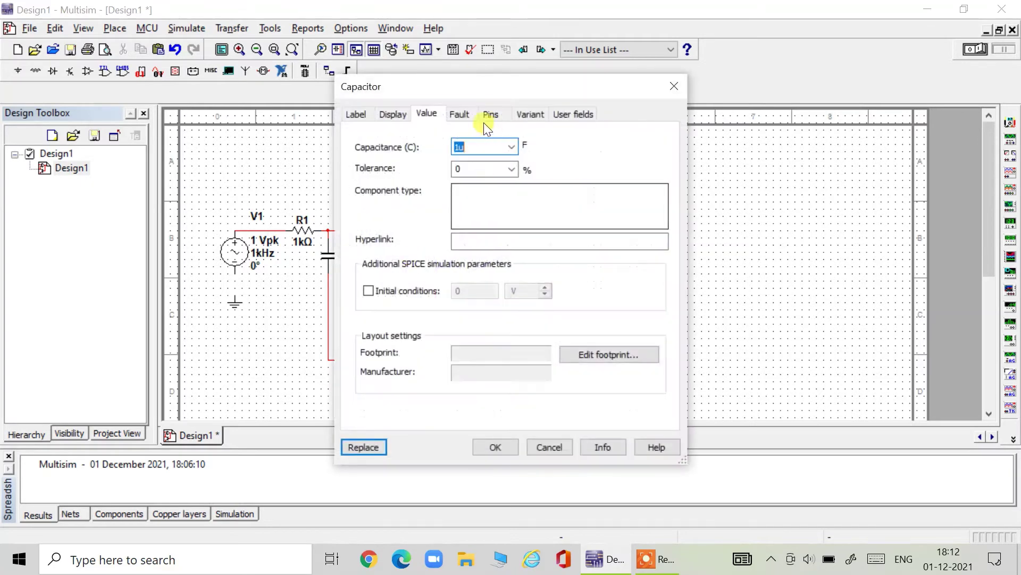
key("BackSpace")
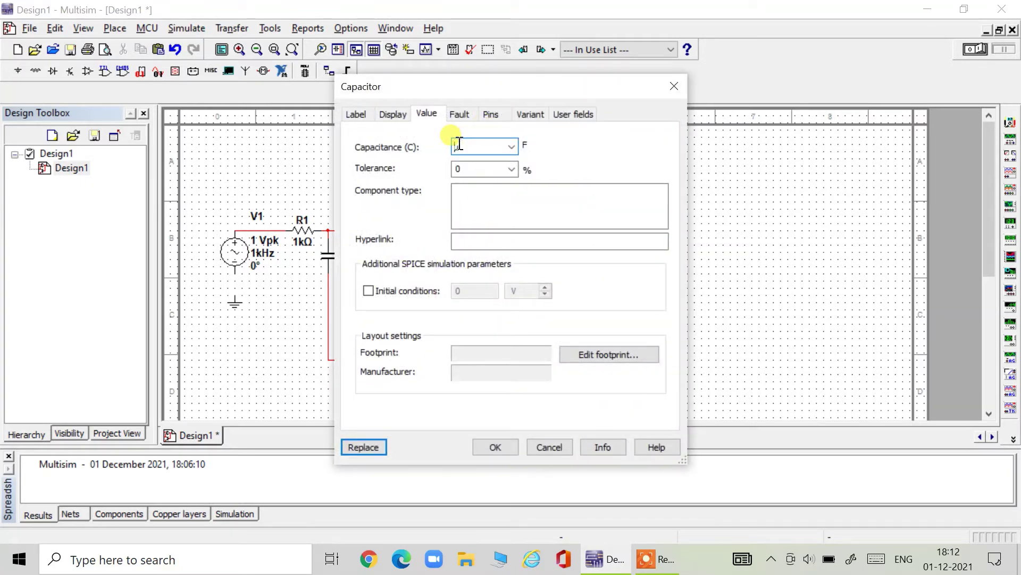
type("0.01u")
key("Return")
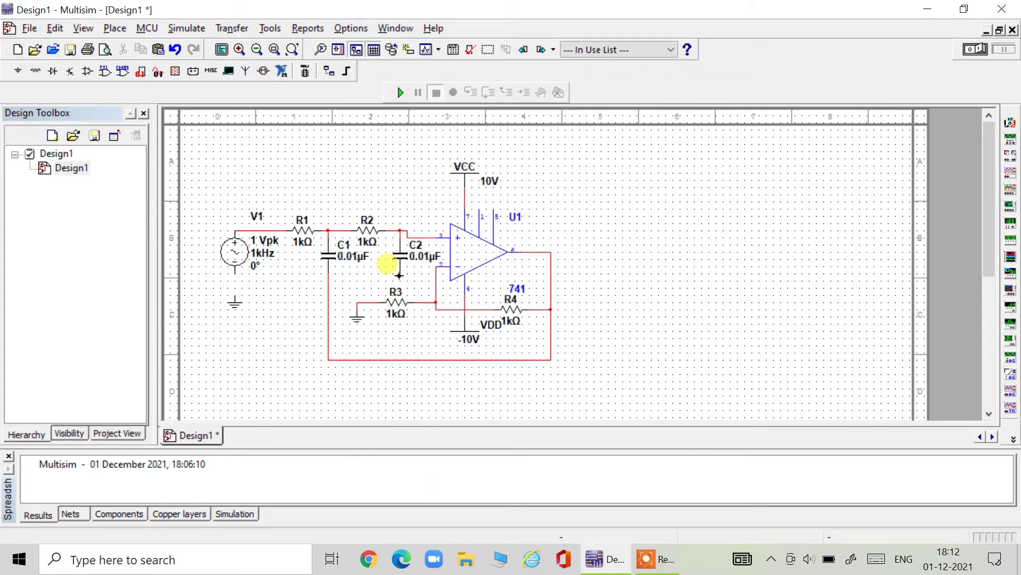
- Wire C2's lower end to R3's grounded lead and V1's bottom terminal to its ground
left_click(402, 273)
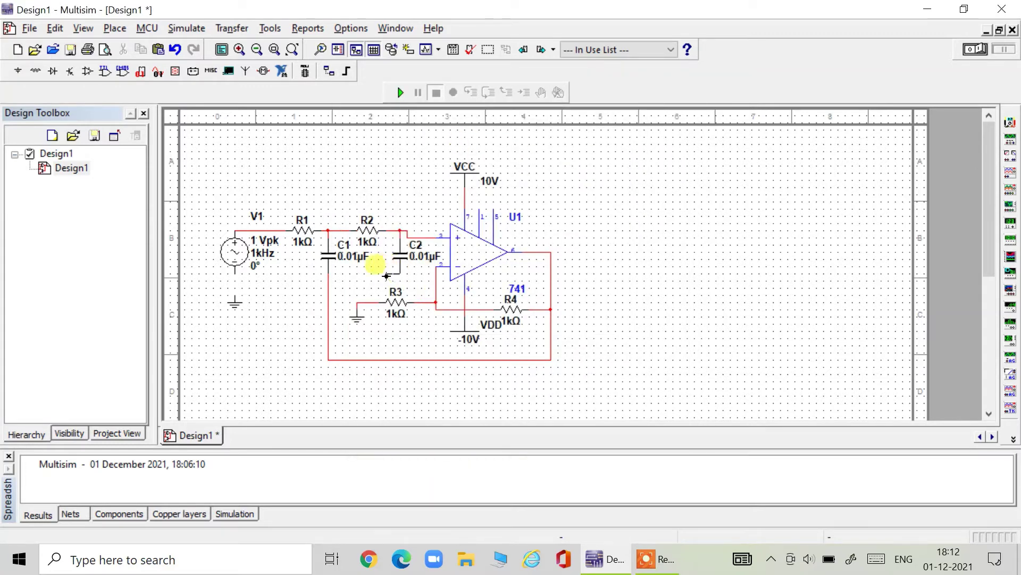
left_click(372, 302)
left_click(234, 297)
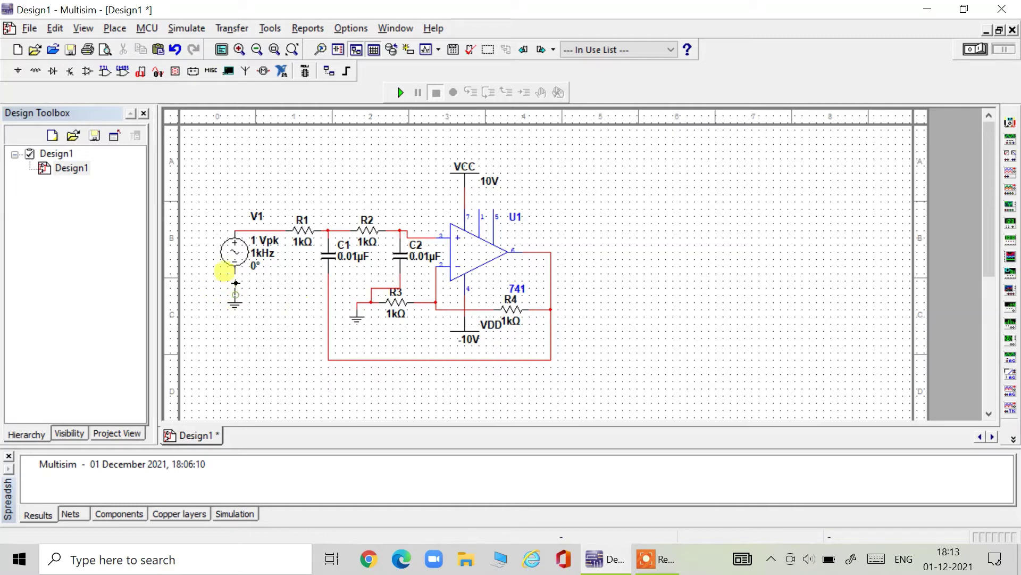
left_click(234, 273)
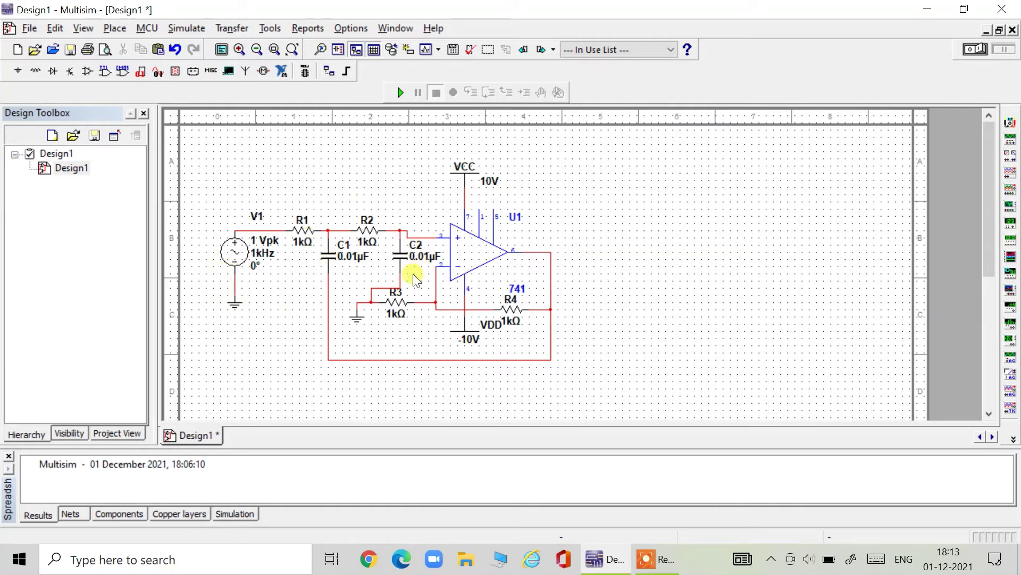
left_click(544, 253)
- Name the output net 'vout' with its label shown, and move the label beside the op-amp output
right_click(544, 253)
left_click(579, 350)
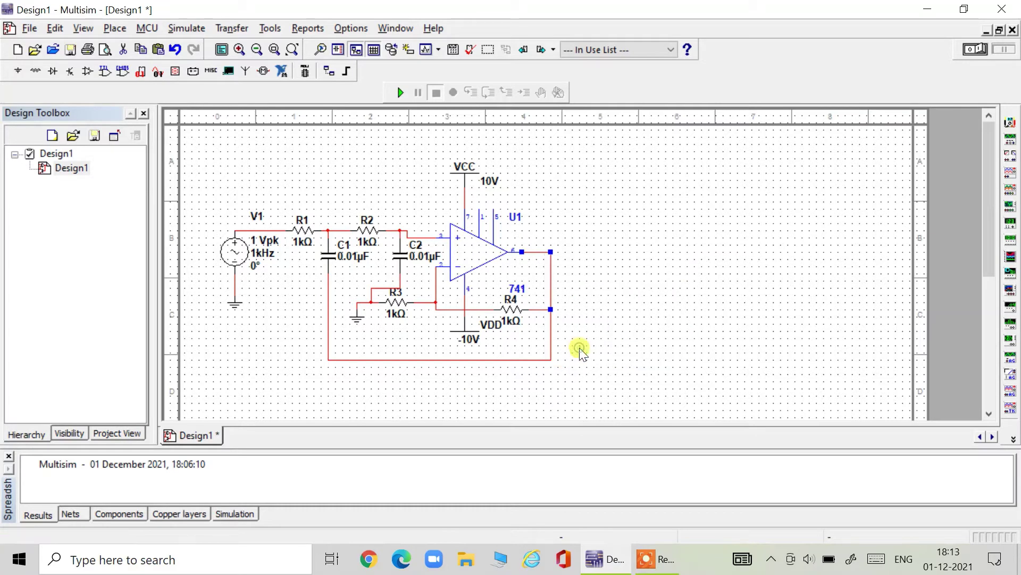
left_click(500, 159)
type("vout")
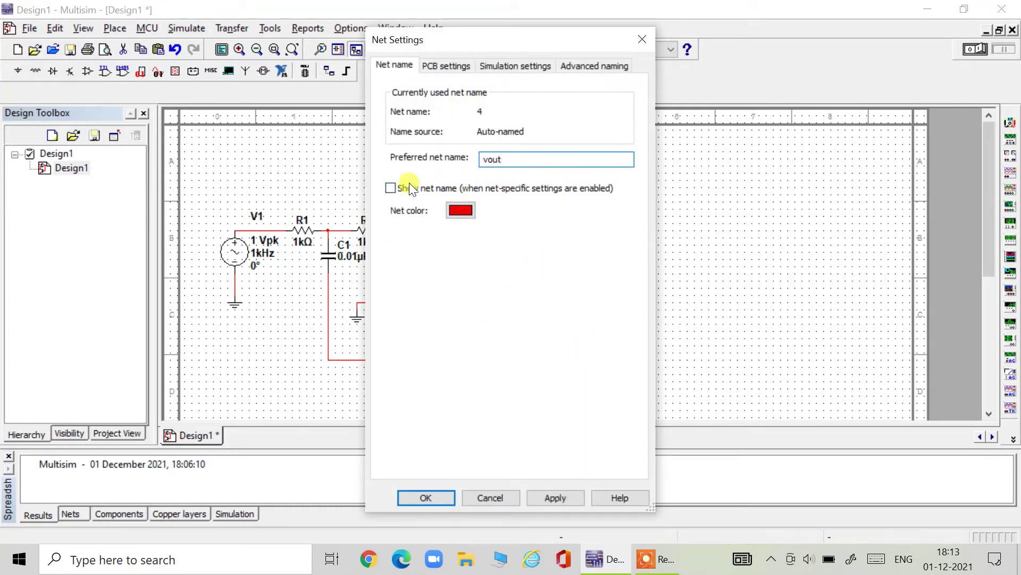
left_click(392, 187)
left_click(548, 494)
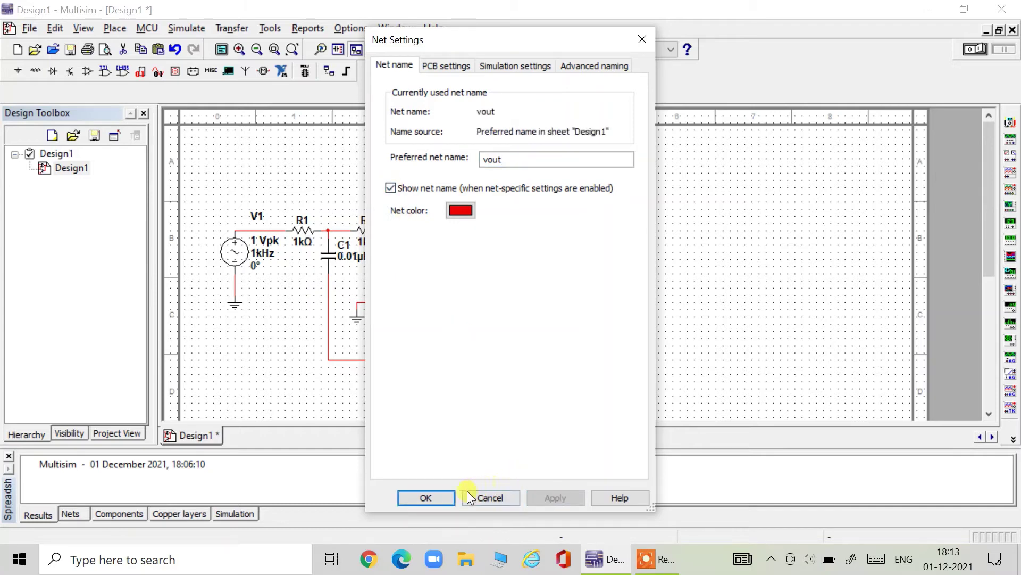
left_click(430, 499)
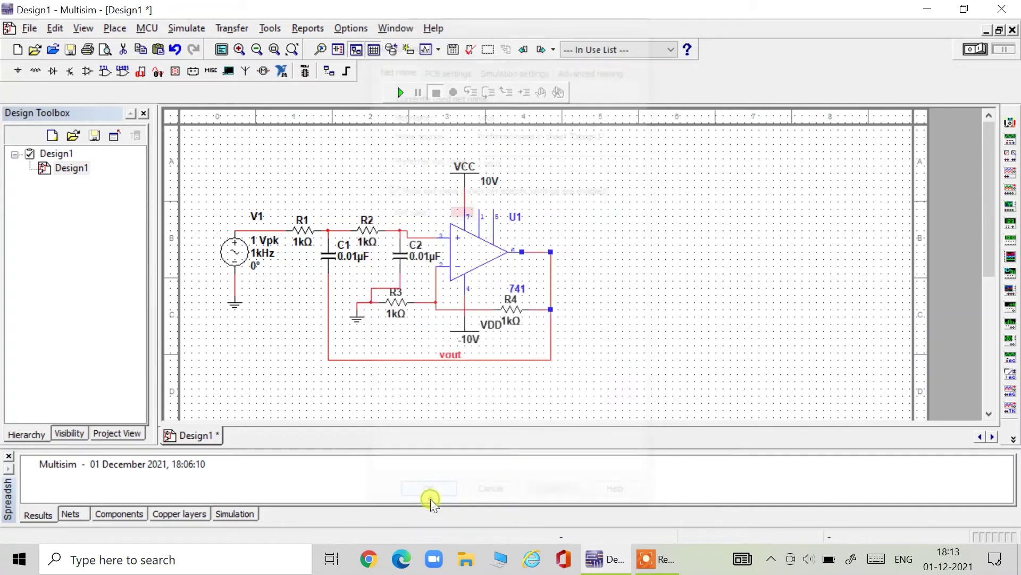
left_click(593, 329)
left_click_drag(458, 362, 573, 251)
left_click(611, 292)
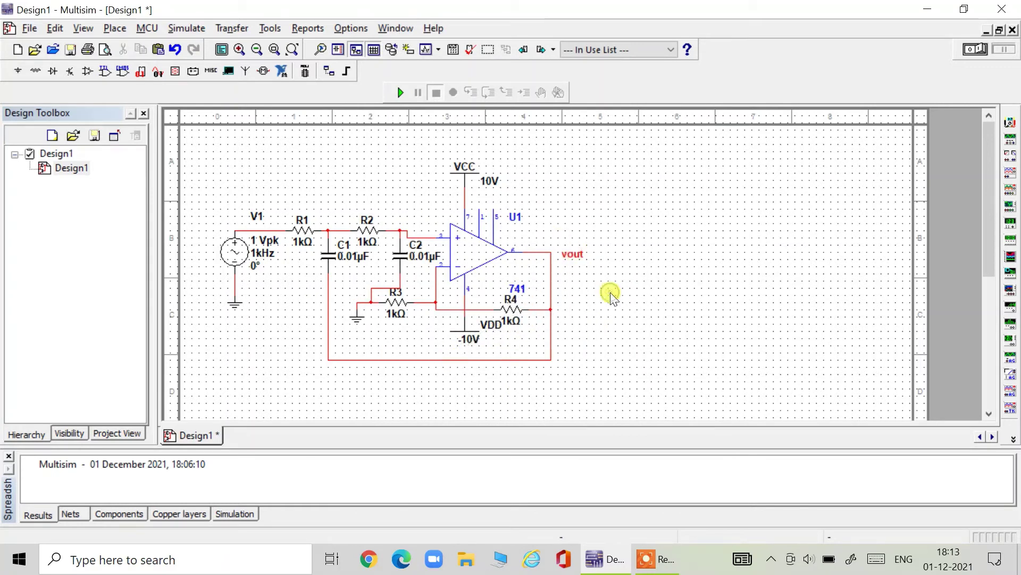
- Name the V1–R1 wire's net 'vin' and display its net name on the schematic
right_click(253, 231)
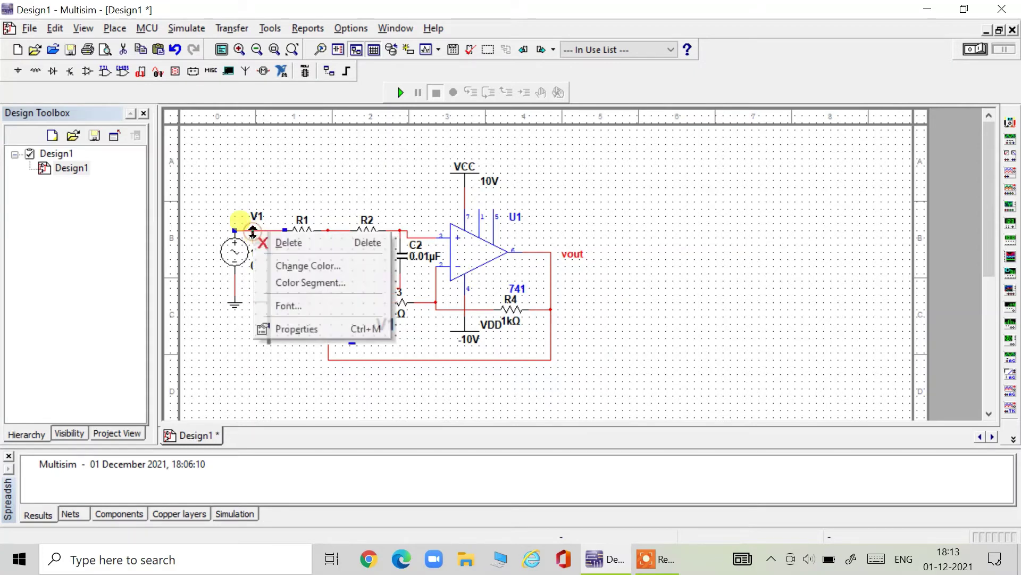
left_click(299, 328)
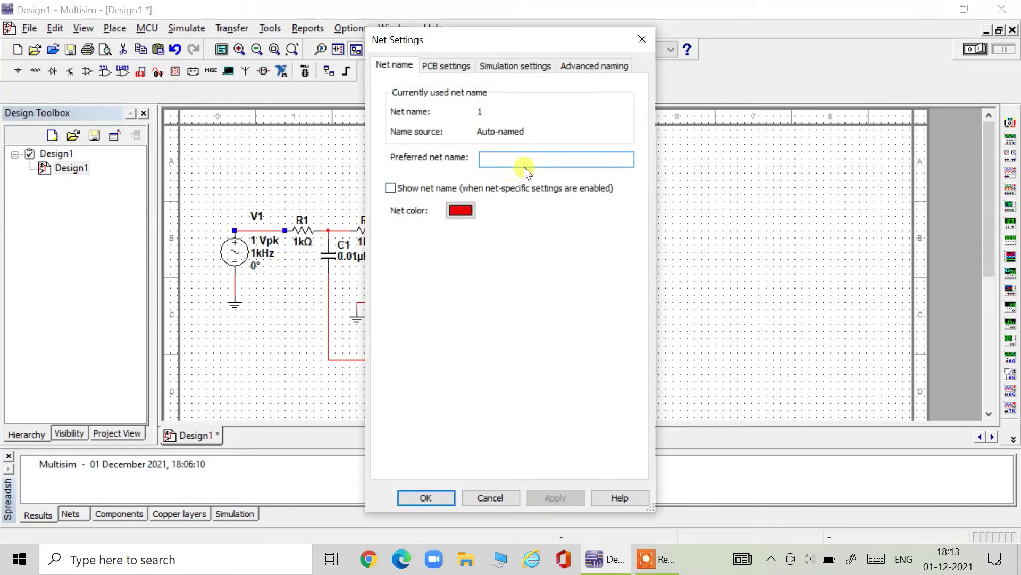
type("vin")
left_click(557, 497)
left_click(432, 498)
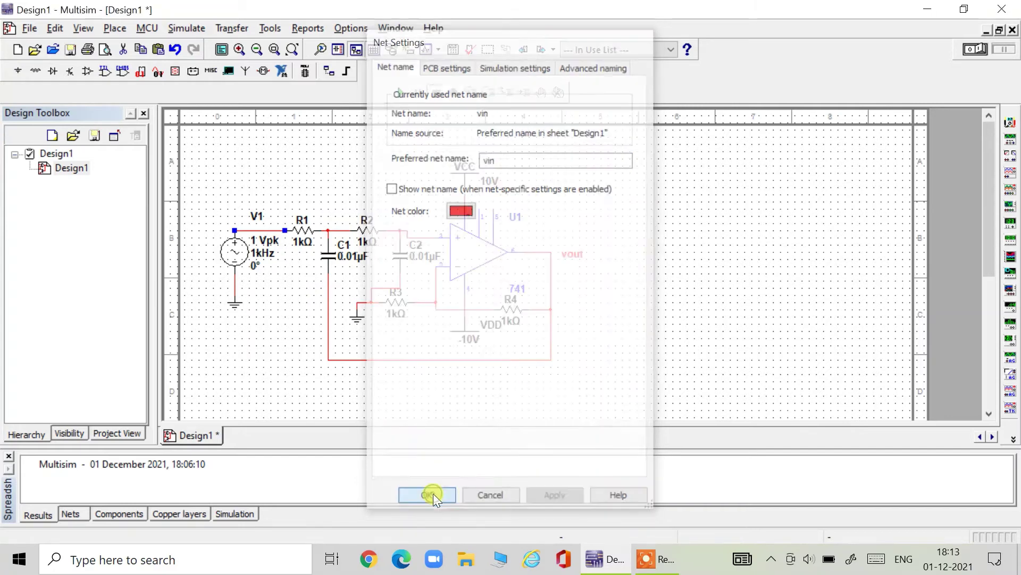
left_click(292, 195)
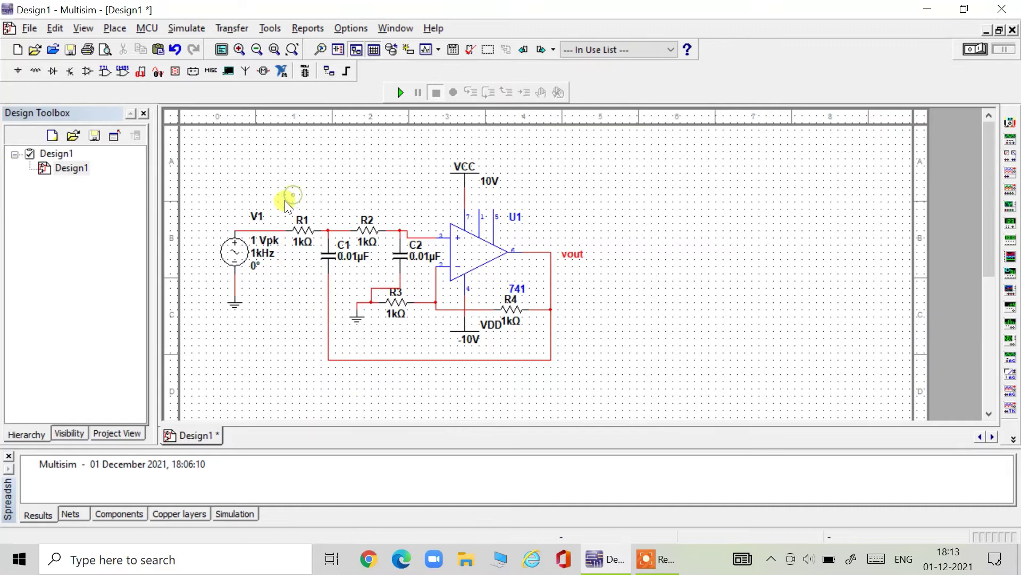
right_click(249, 231)
left_click(320, 327)
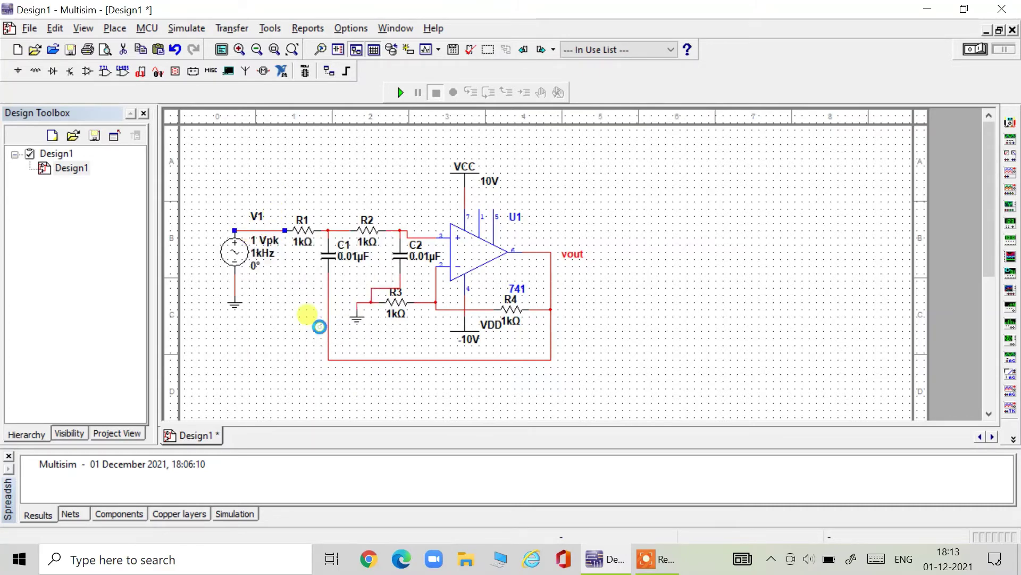
left_click(390, 187)
left_click(543, 500)
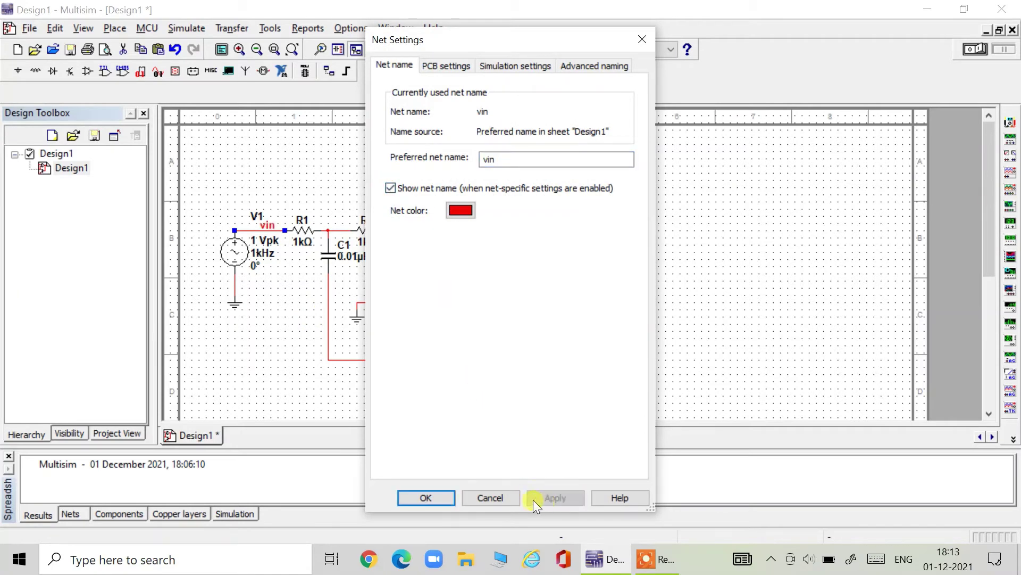
- Set up AC Analysis with a 10 MHz stop frequency and a Decibel vertical scale
left_click(417, 500)
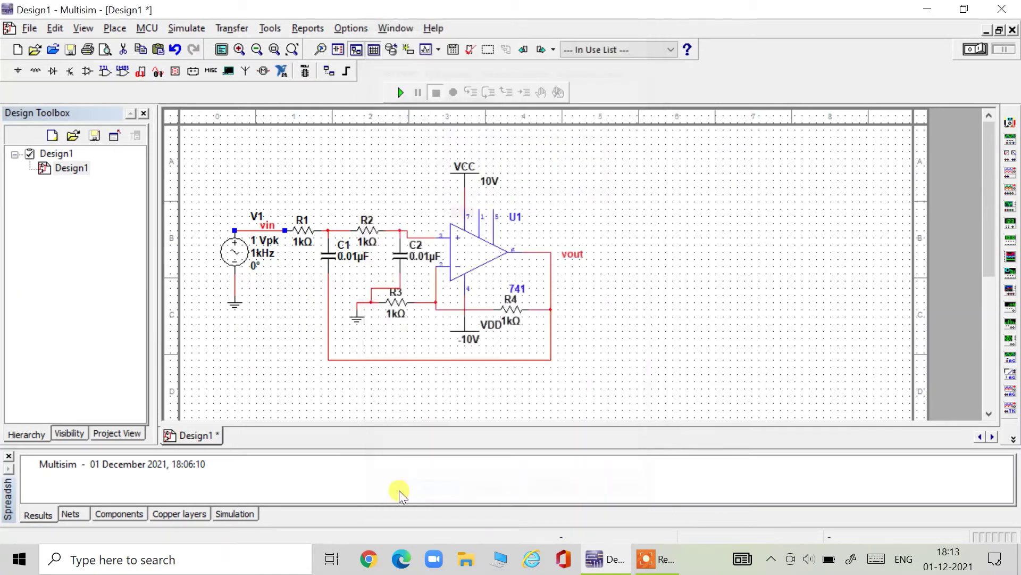
left_click(273, 413)
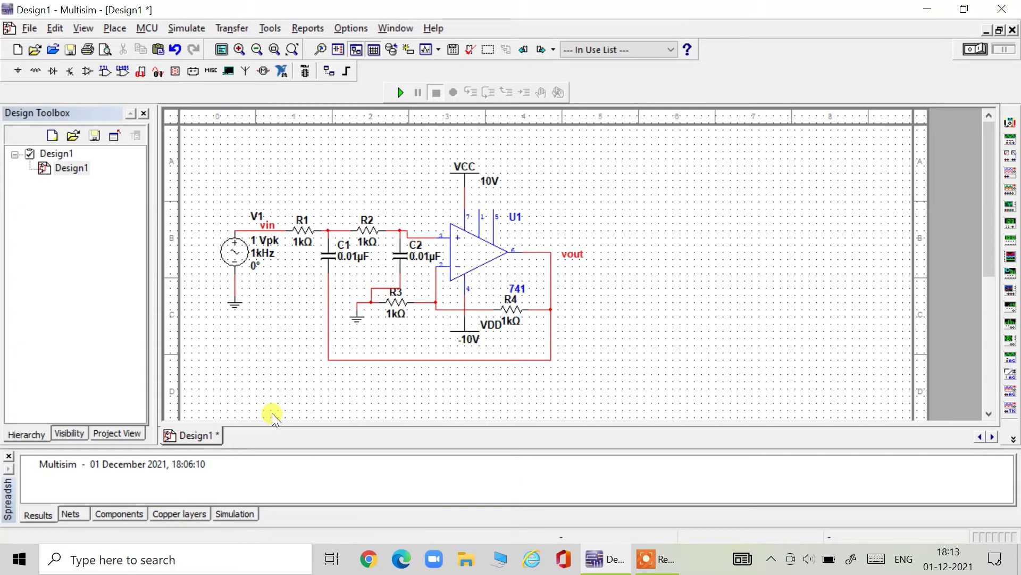
left_click(186, 28)
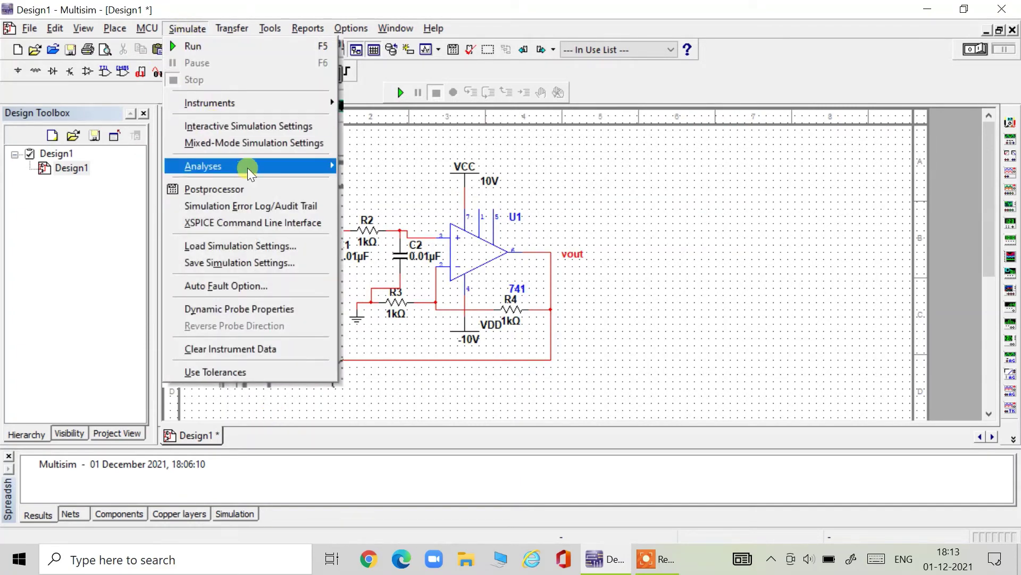
mouse_move(244, 165)
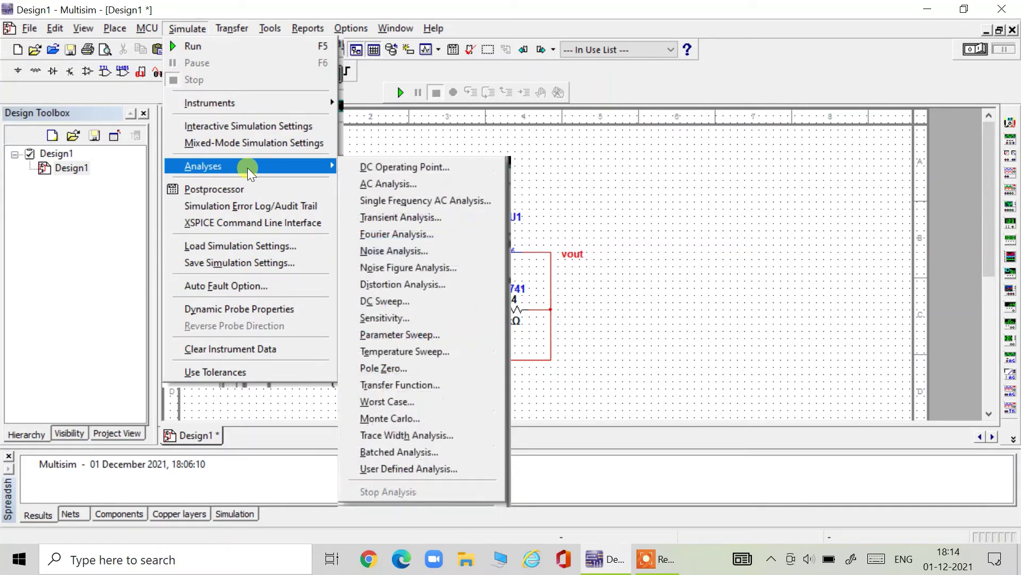
left_click(381, 186)
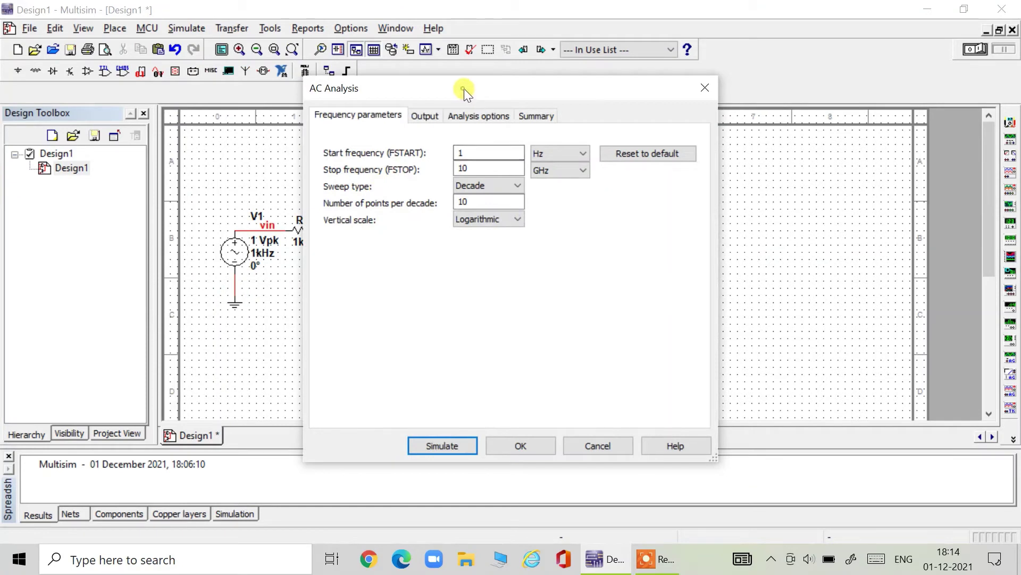
left_click_drag(463, 88, 642, 94)
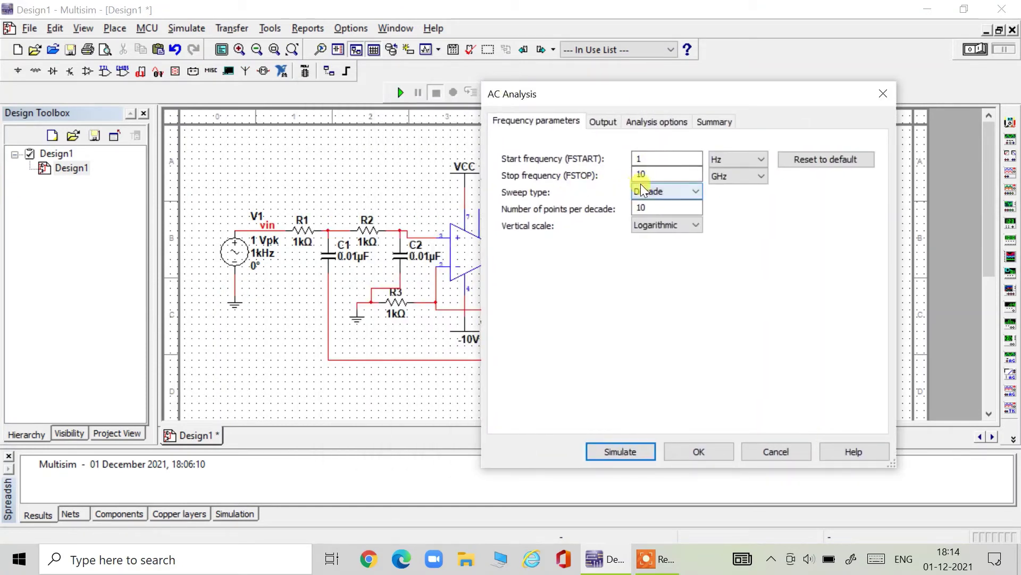
left_click(657, 172)
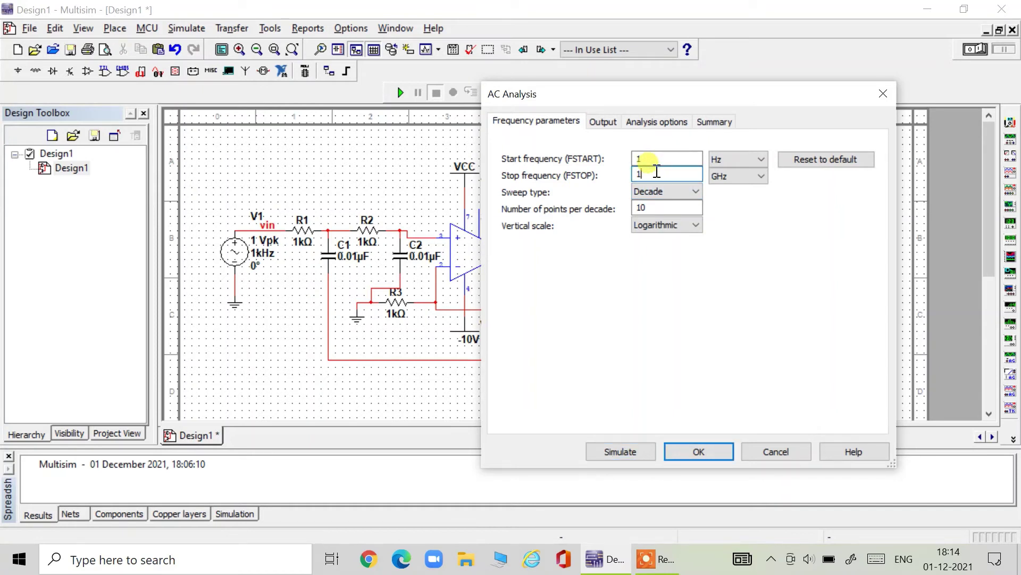
type("0")
left_click(762, 178)
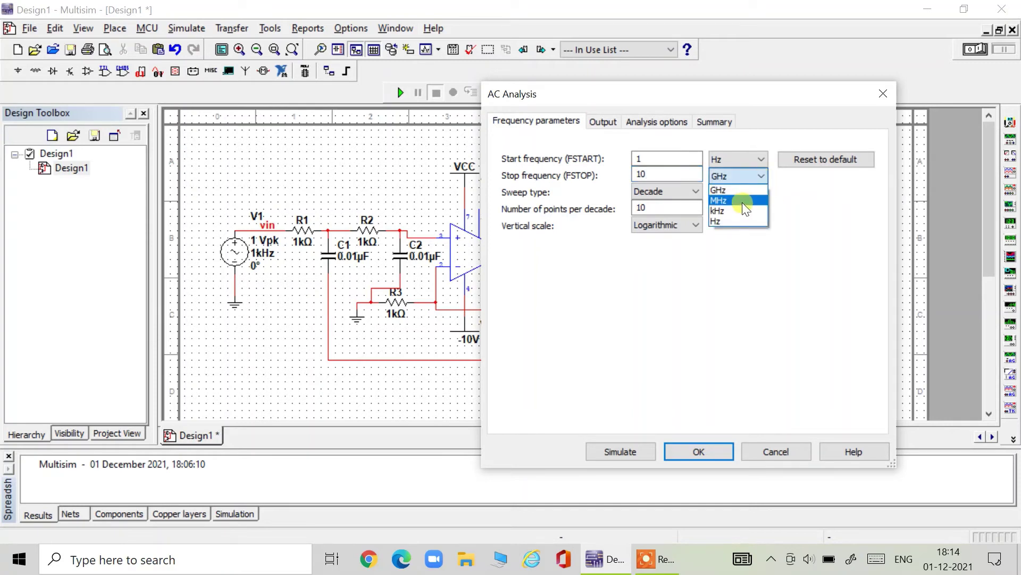
left_click(742, 202)
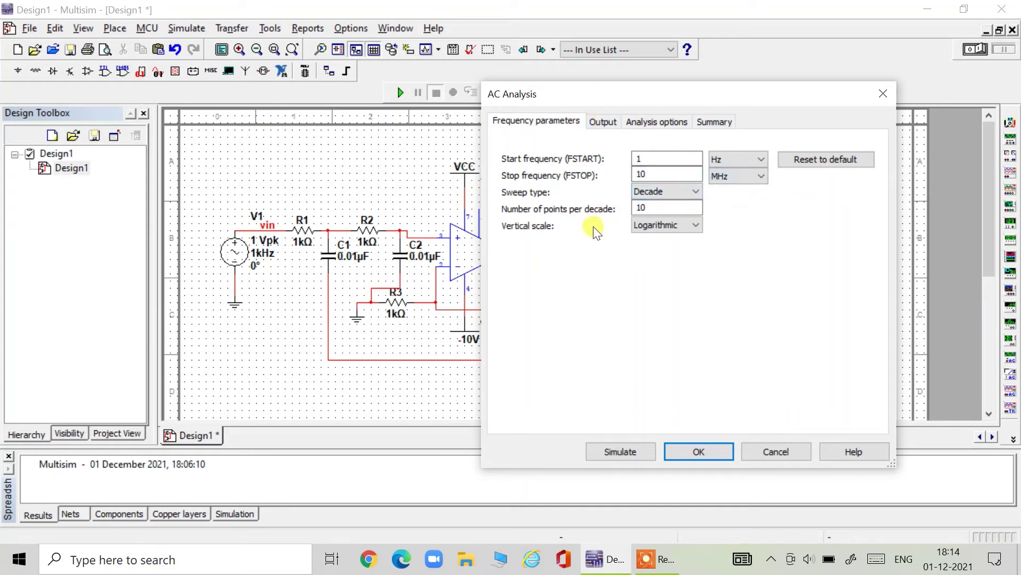
left_click(662, 224)
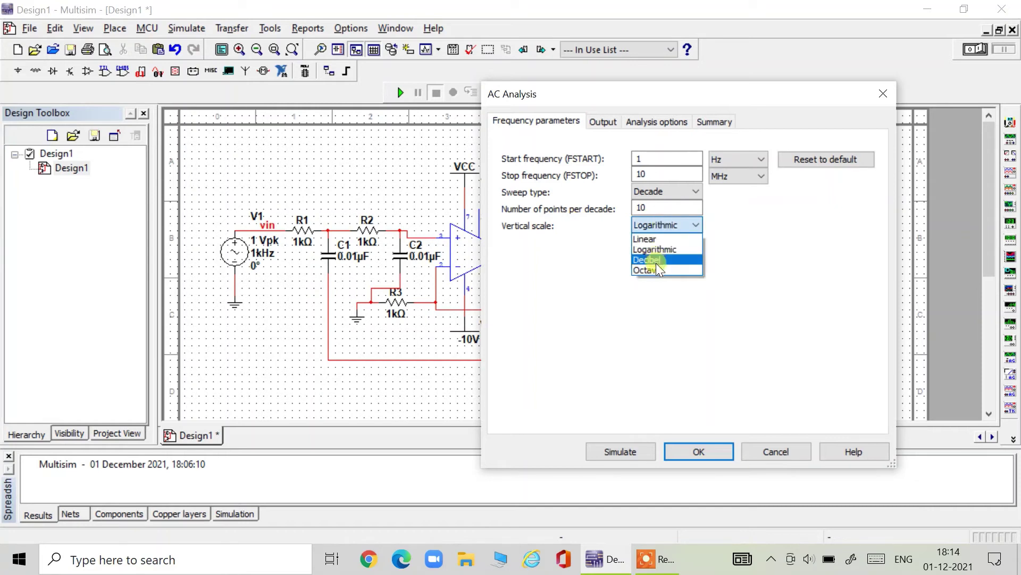
left_click(656, 262)
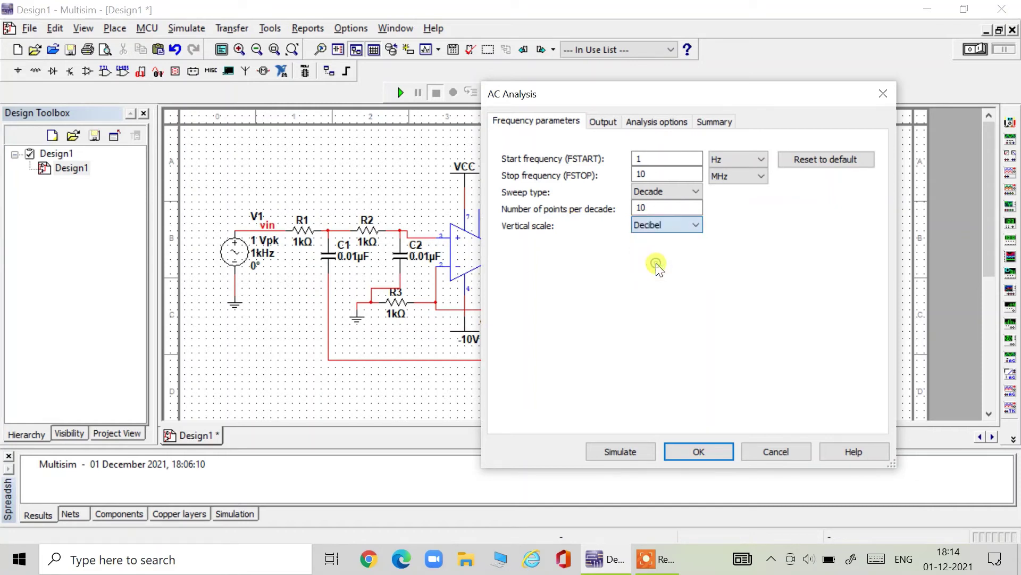
- Add V(vout) as the analysed output variable and run the AC simulation
left_click(608, 117)
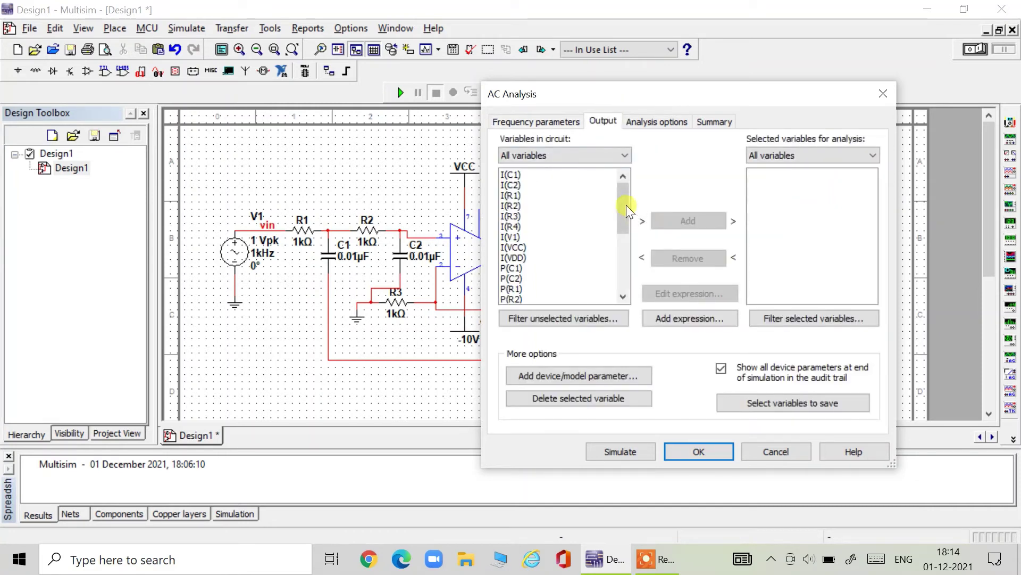
left_click_drag(624, 203, 618, 286)
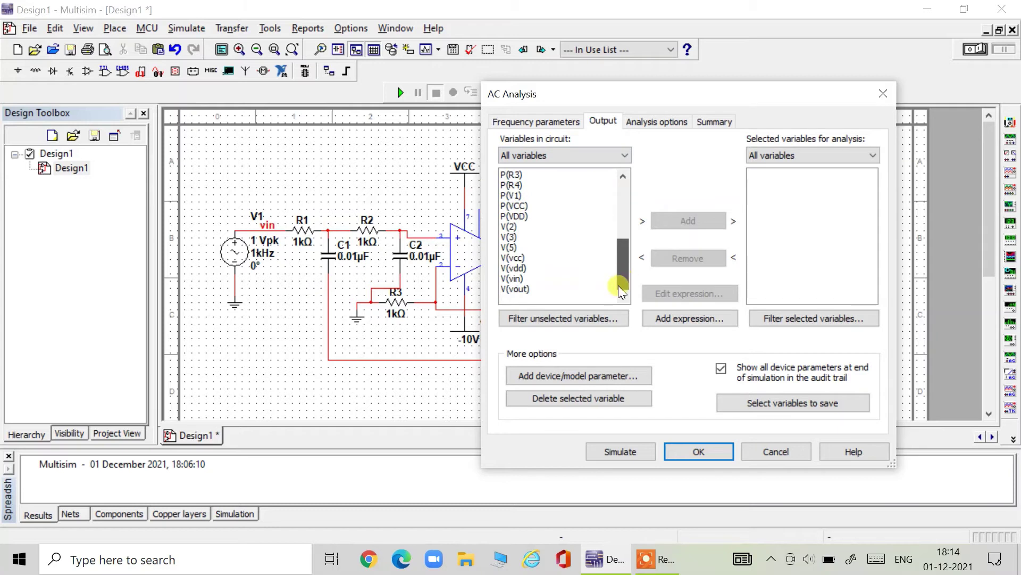
left_click(524, 289)
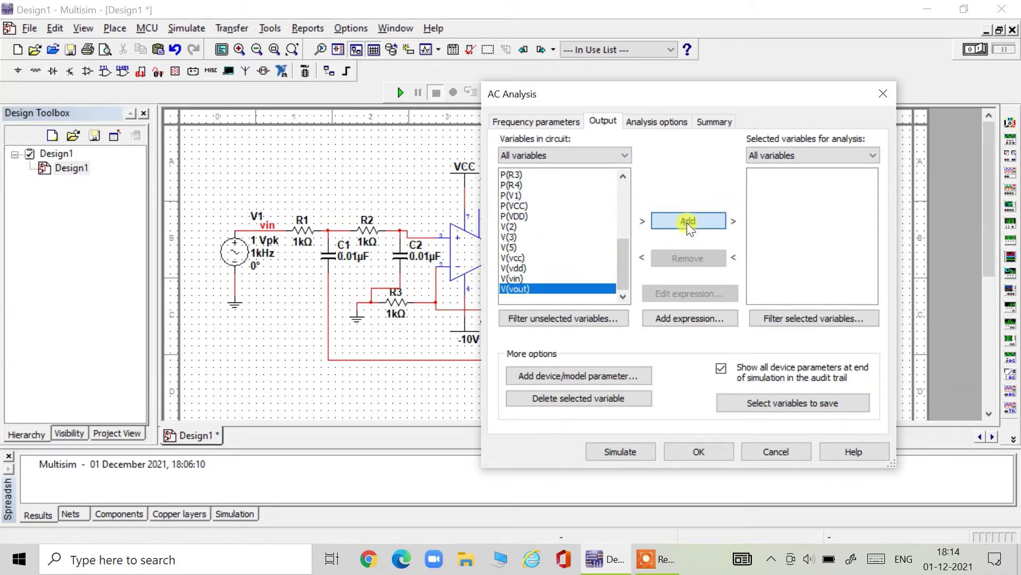
left_click(687, 222)
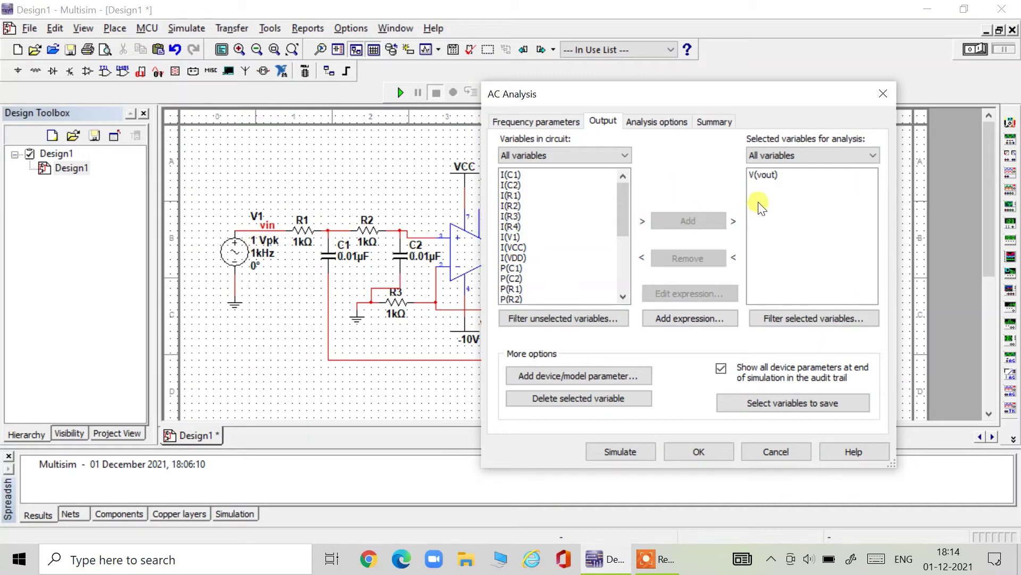
left_click_drag(702, 92, 608, 106)
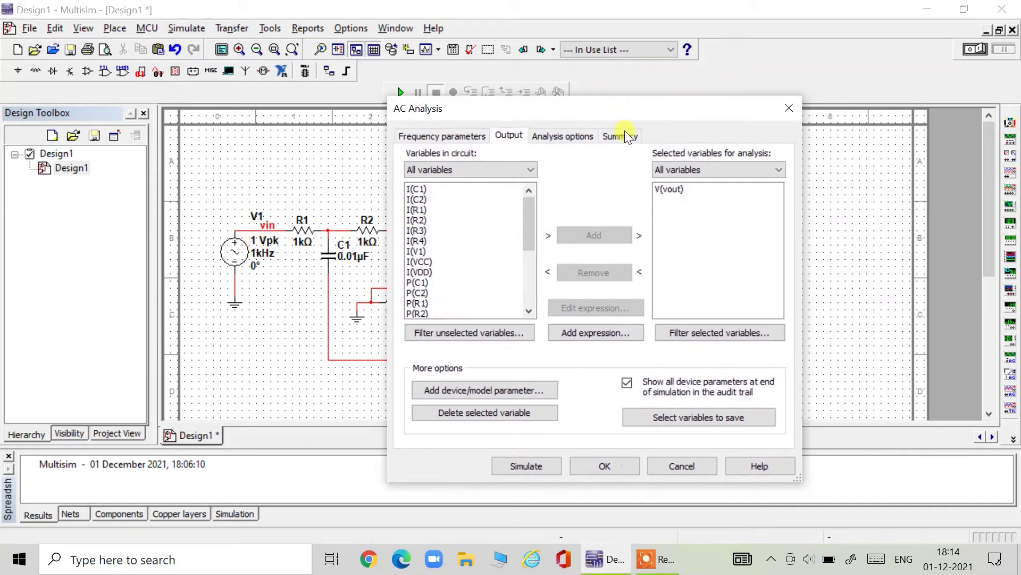
left_click(538, 465)
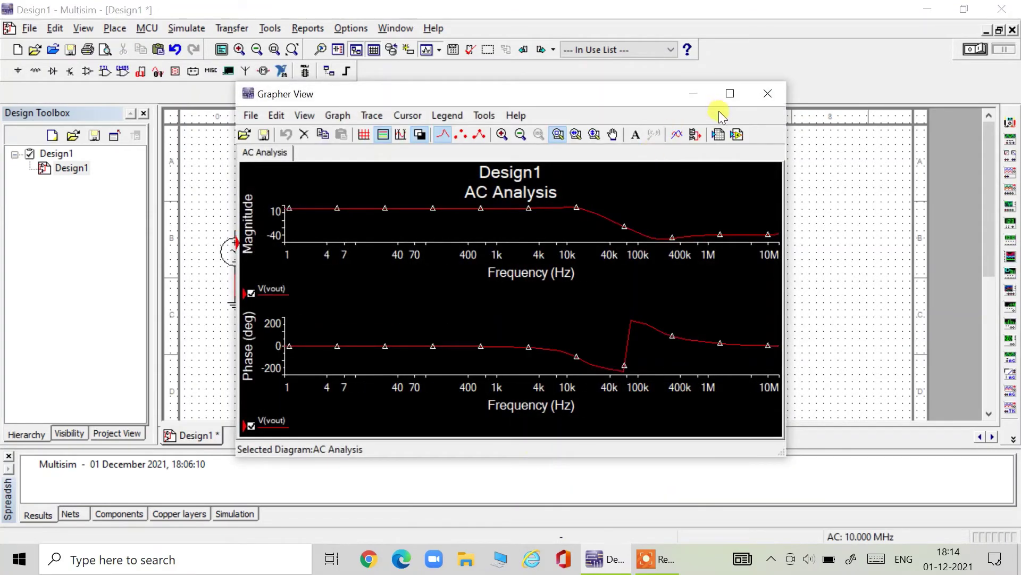
- Maximize the Grapher View and turn on grid lines for the magnitude and phase graphs
left_click(730, 93)
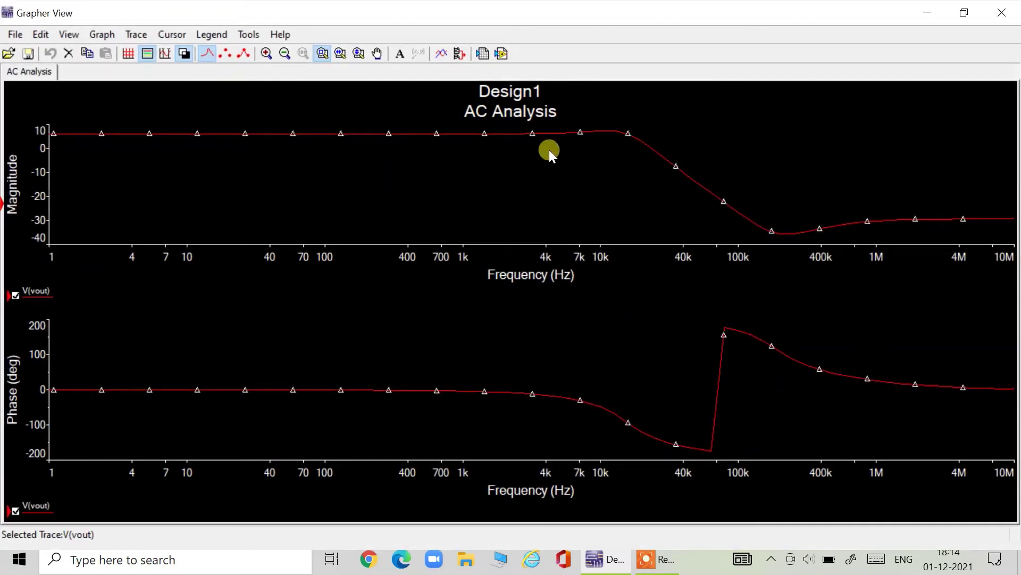
right_click(259, 201)
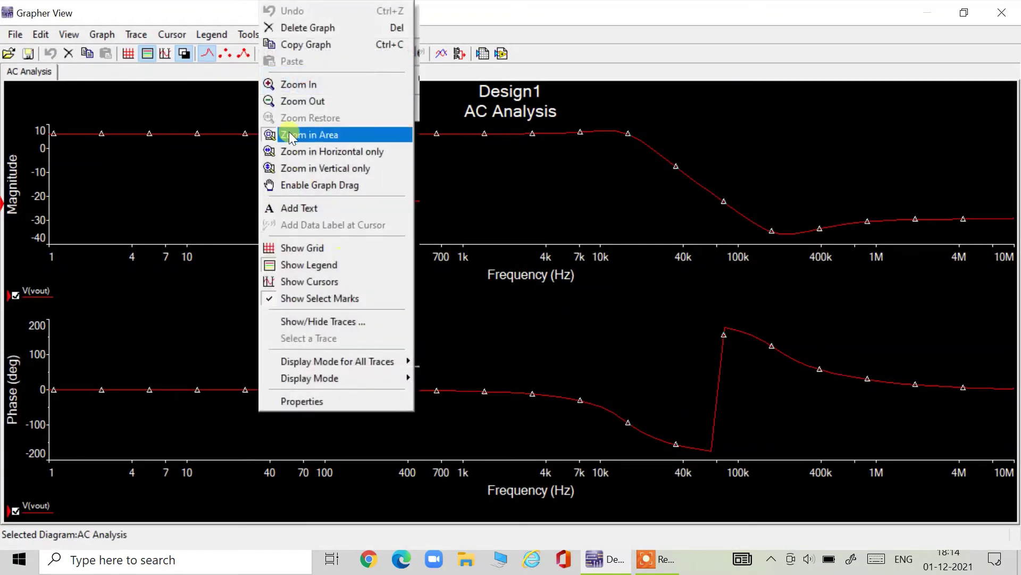
left_click(321, 248)
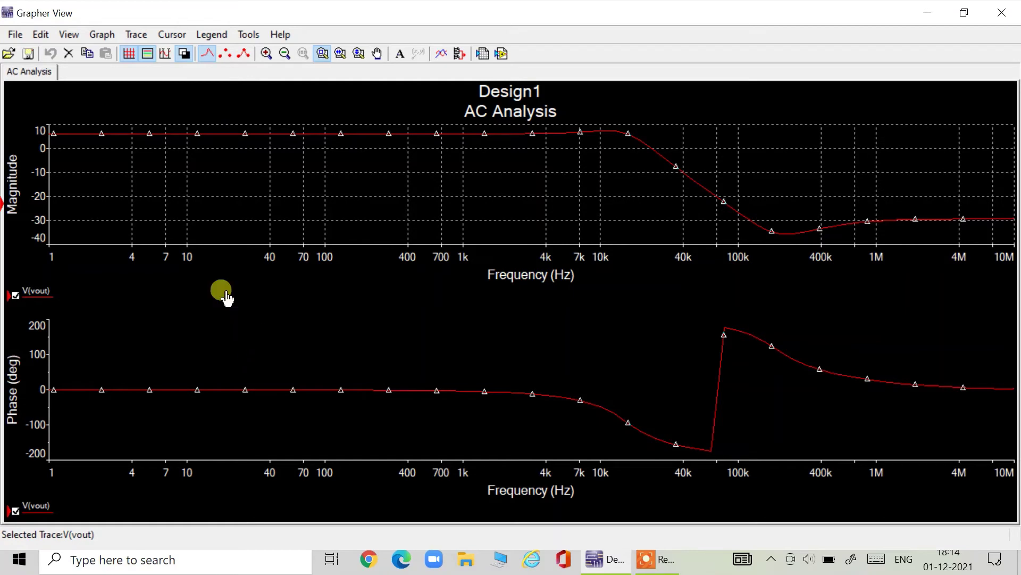
right_click(232, 347)
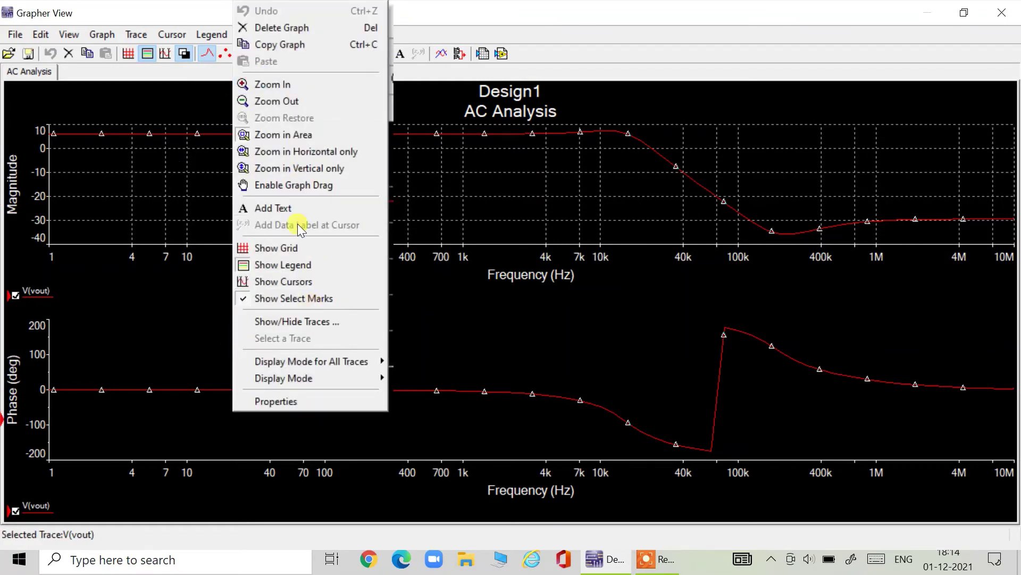
left_click(308, 248)
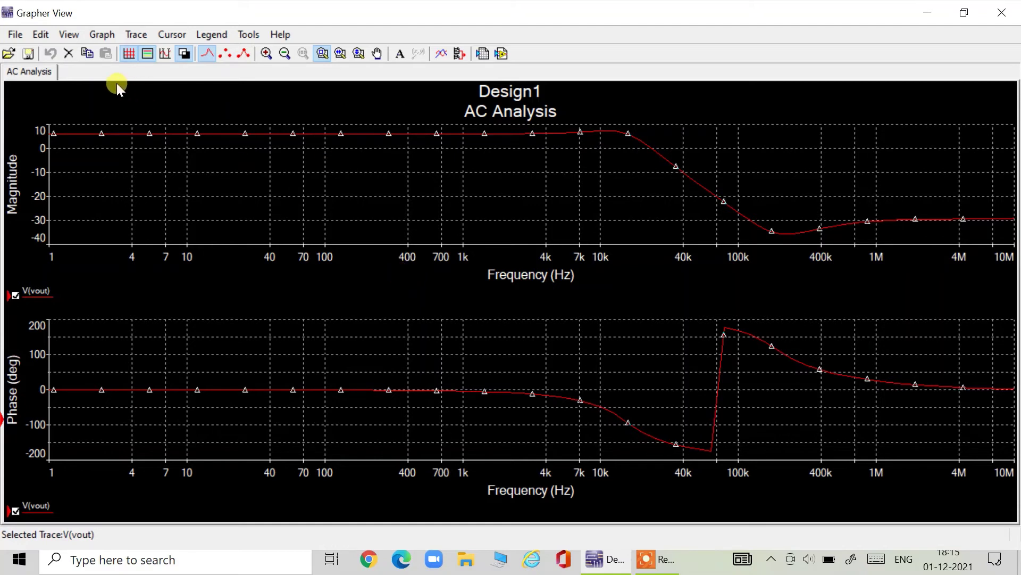
- Show cursors on the magnitude plot and drag cursor 2 to about 19.88 kHz
left_click(166, 53)
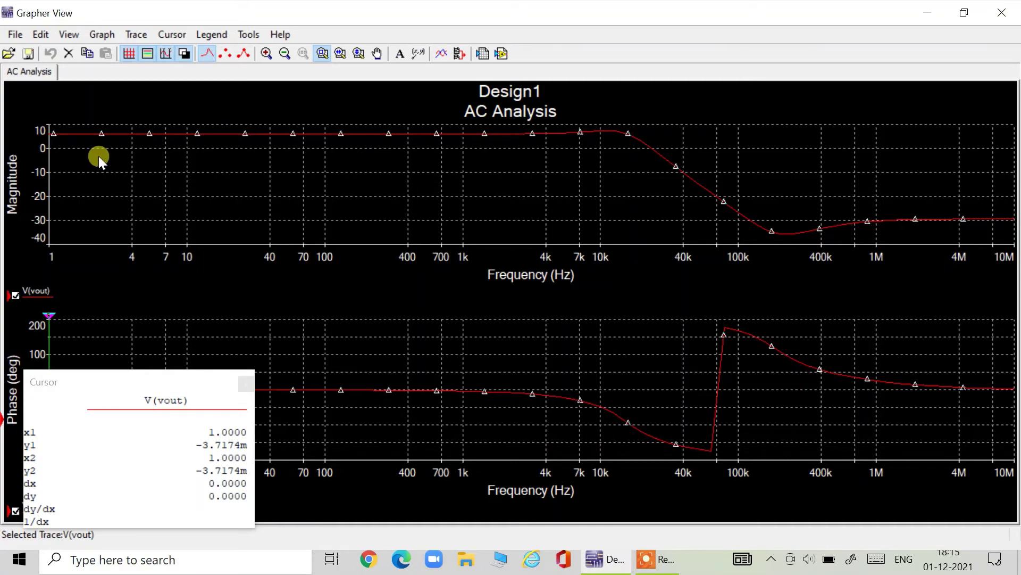
left_click(80, 139)
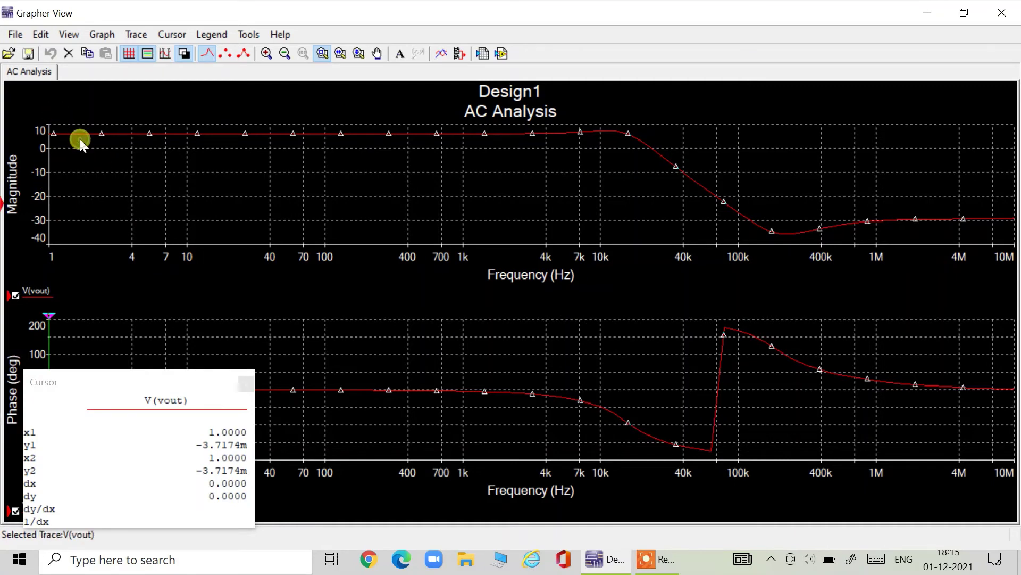
left_click(165, 53)
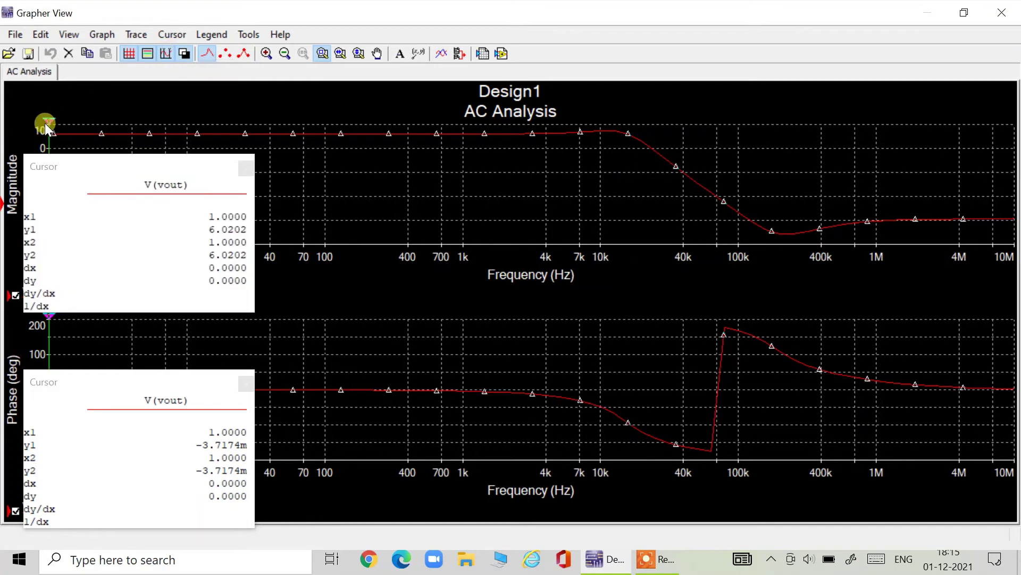
mouse_move(48, 123)
left_mouse_down()
mouse_move(410, 121)
mouse_move(280, 119)
mouse_move(316, 137)
mouse_move(312, 123)
mouse_move(333, 121)
mouse_move(433, 130)
mouse_move(567, 116)
mouse_move(643, 137)
left_mouse_up()
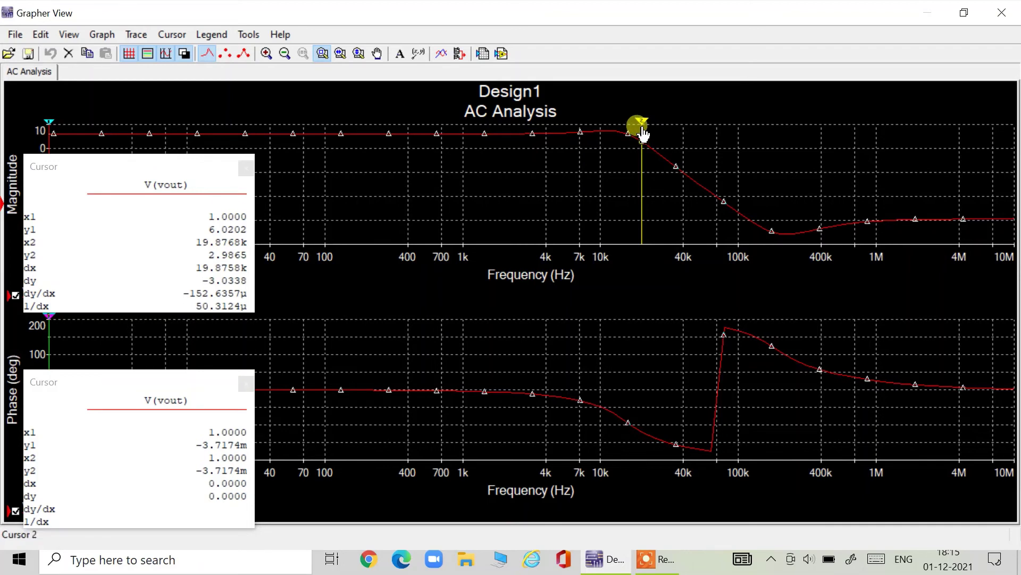
- Settle cursor 2 at 19.8768 kHz (about -3.03 dB) and drag its readout over the phase plot
left_click_drag(643, 137, 641, 134)
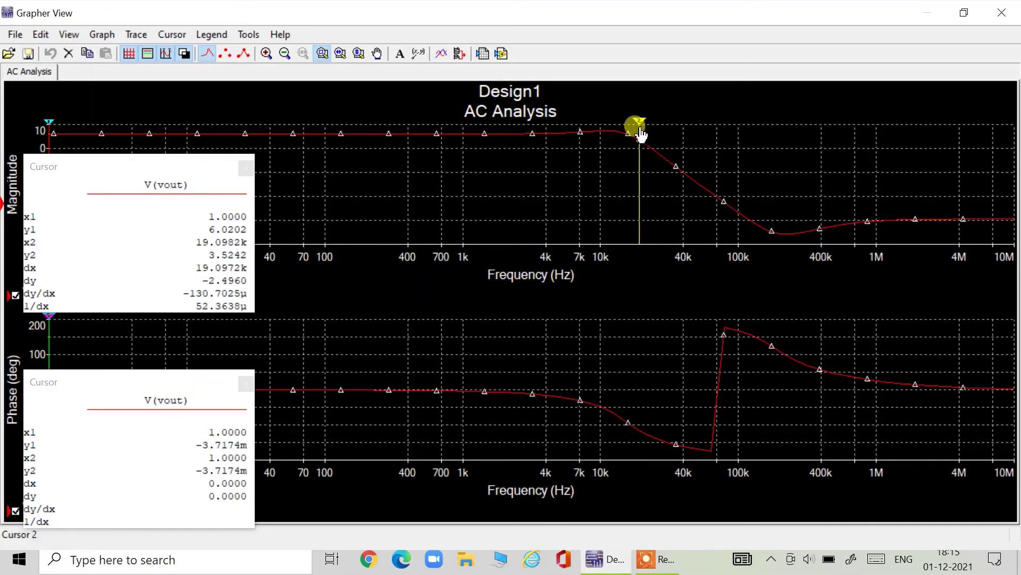
left_click_drag(641, 134, 644, 135)
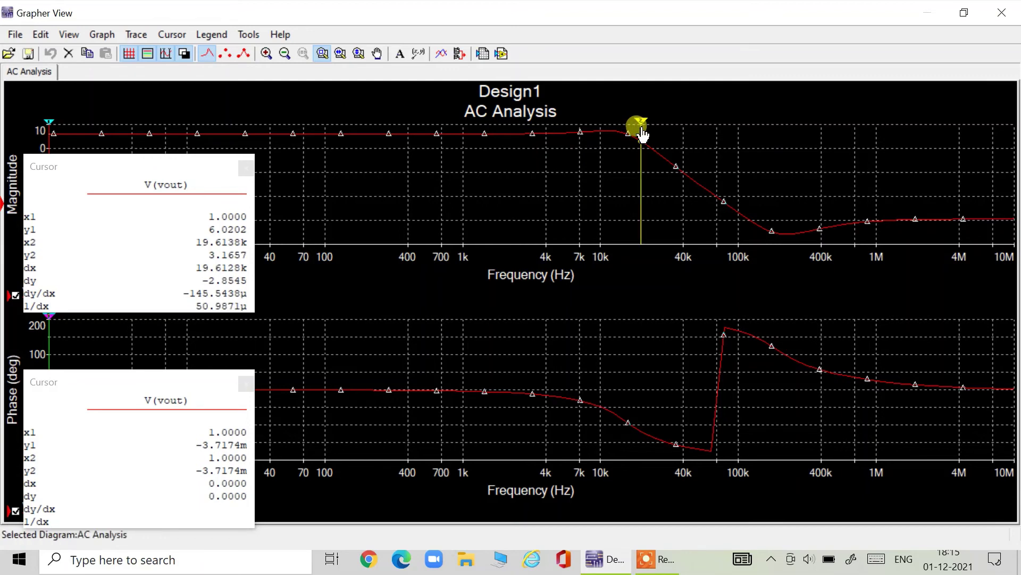
left_click(643, 136)
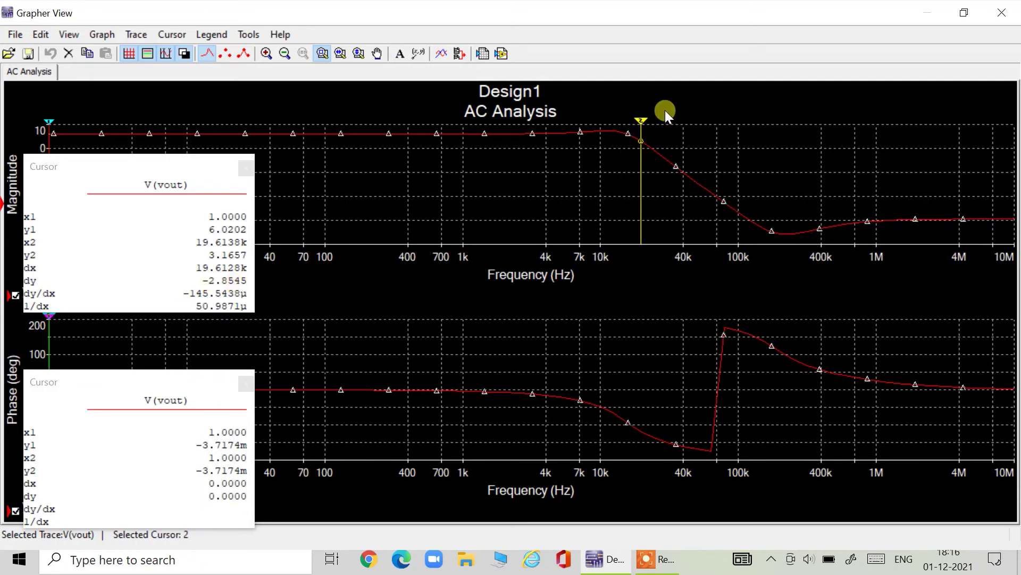
left_click_drag(639, 125, 644, 129)
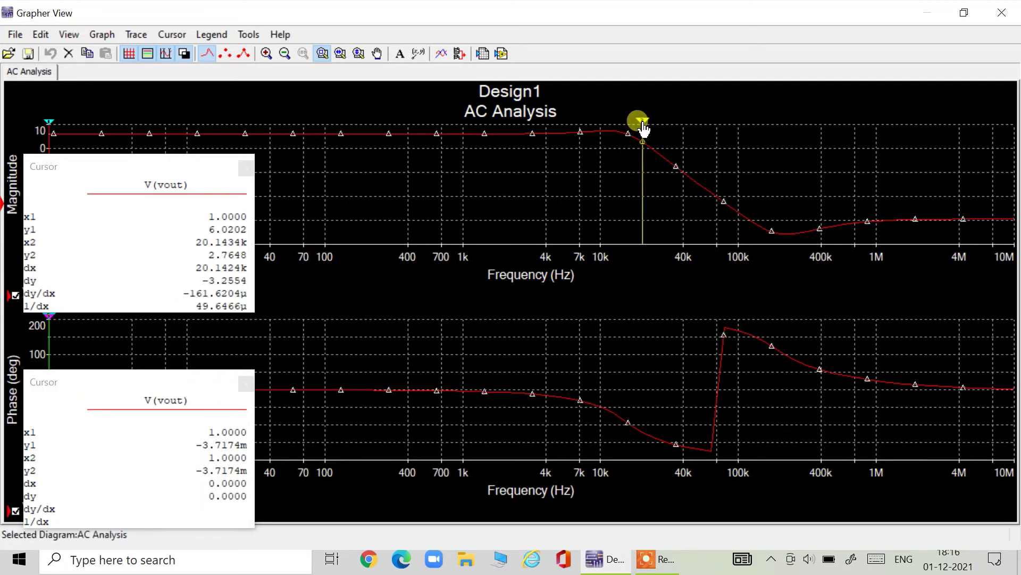
left_click_drag(644, 127, 642, 128)
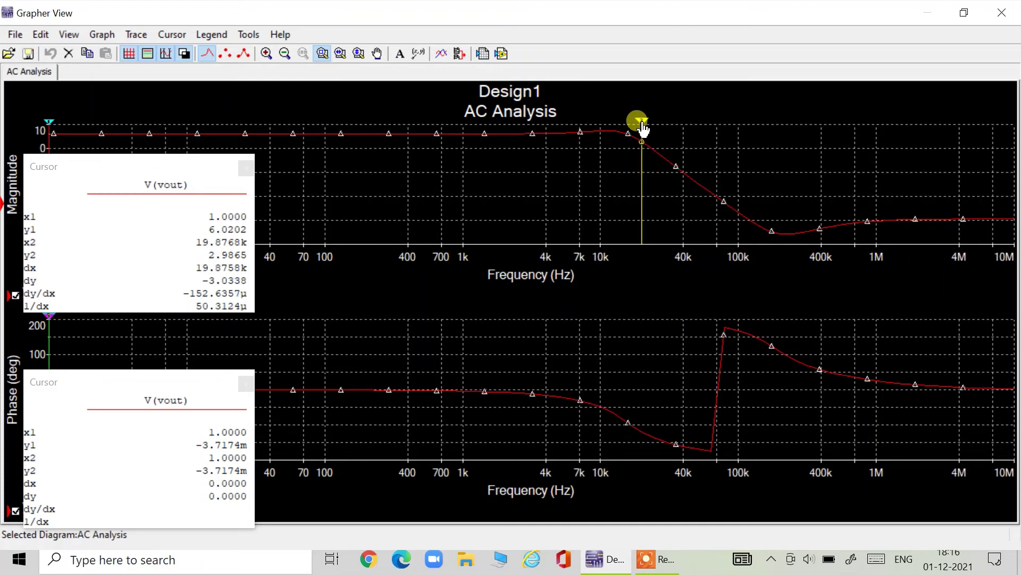
left_click(642, 125)
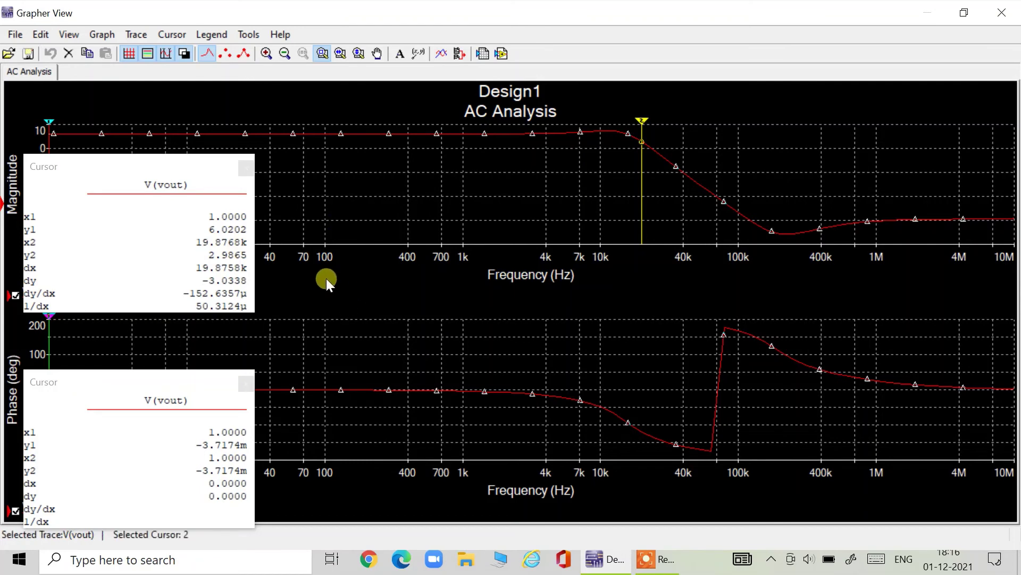
left_click_drag(194, 159, 486, 368)
left_click(486, 369)
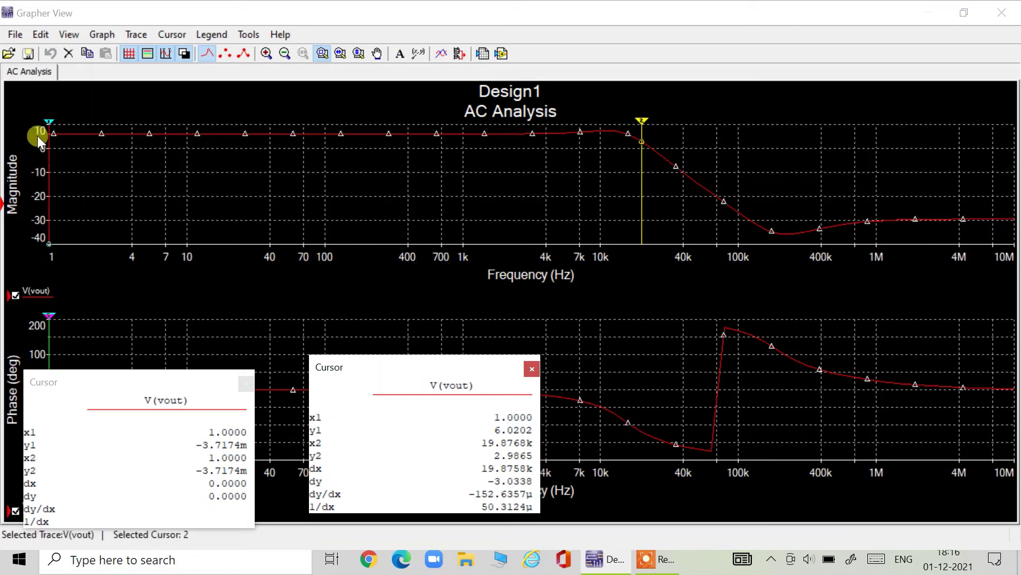
- Switch the magnitude axis scale to Linear
right_click(38, 176)
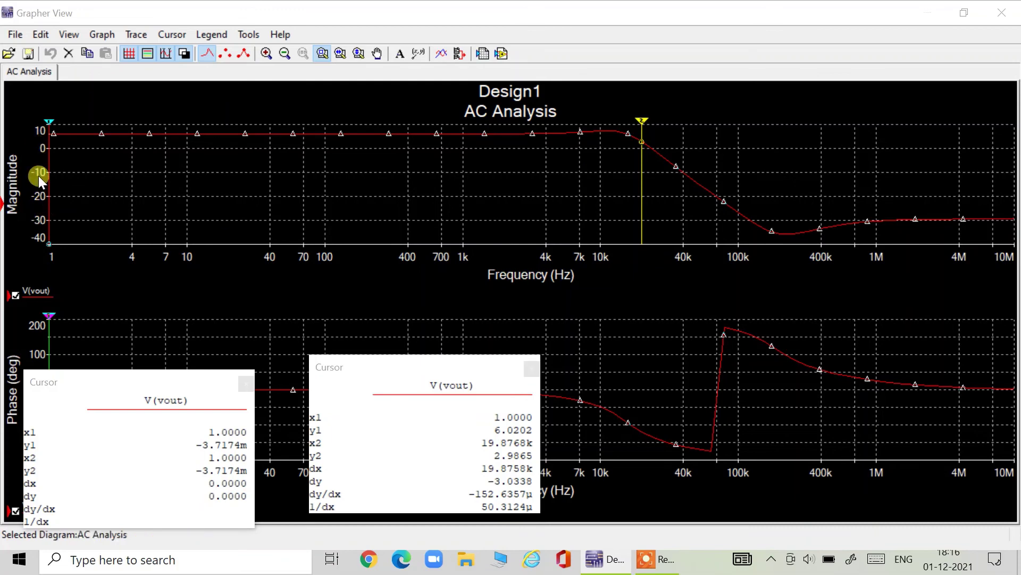
left_click(81, 187)
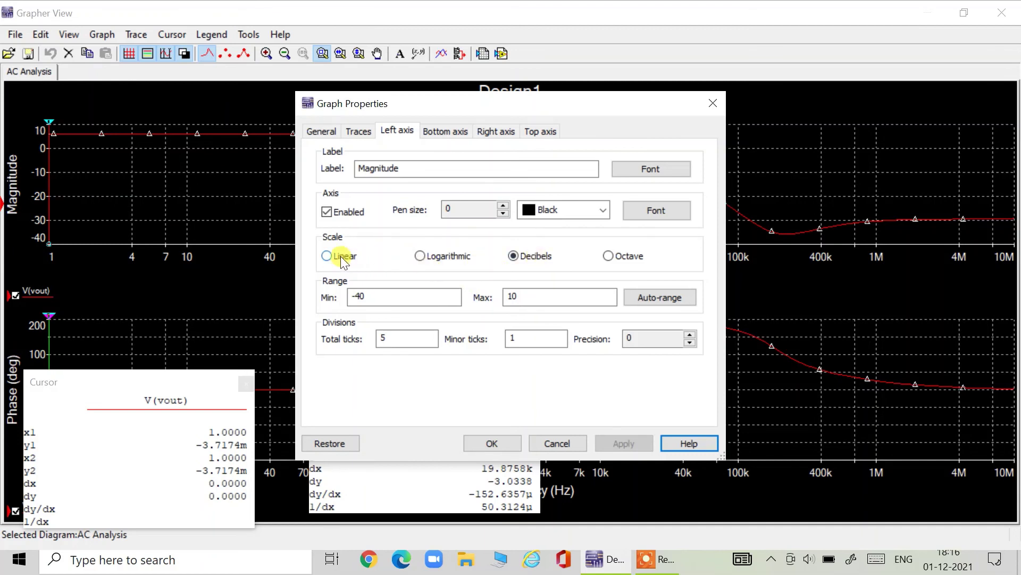
left_click(341, 256)
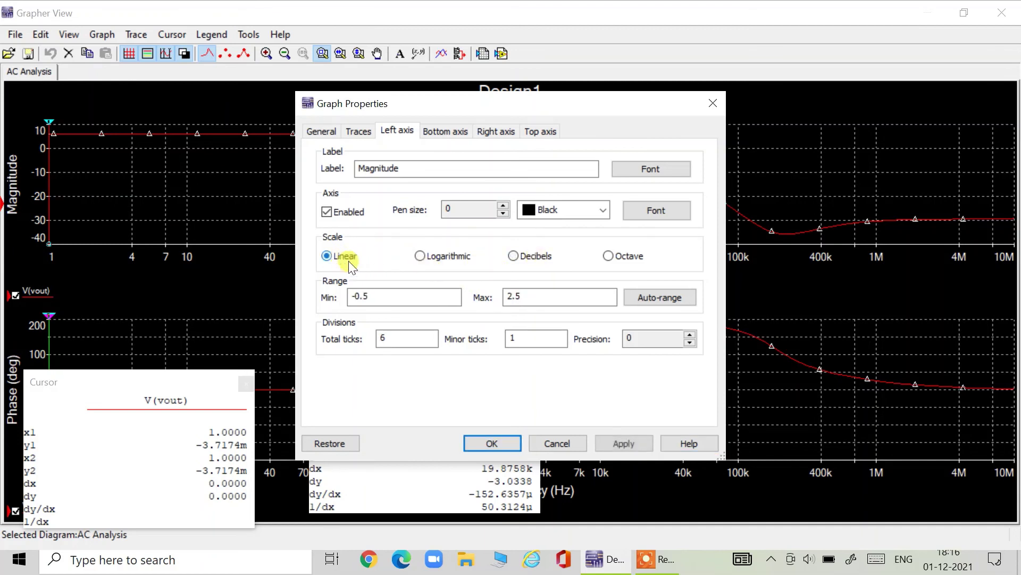
left_click(625, 447)
left_click(492, 443)
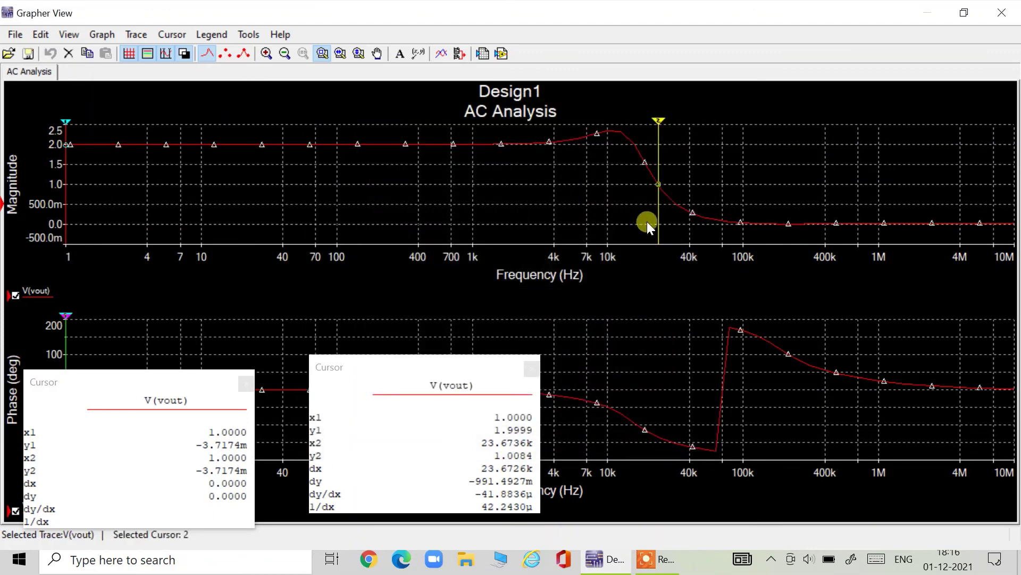
- Return the magnitude axis scale to Decibels
right_click(50, 152)
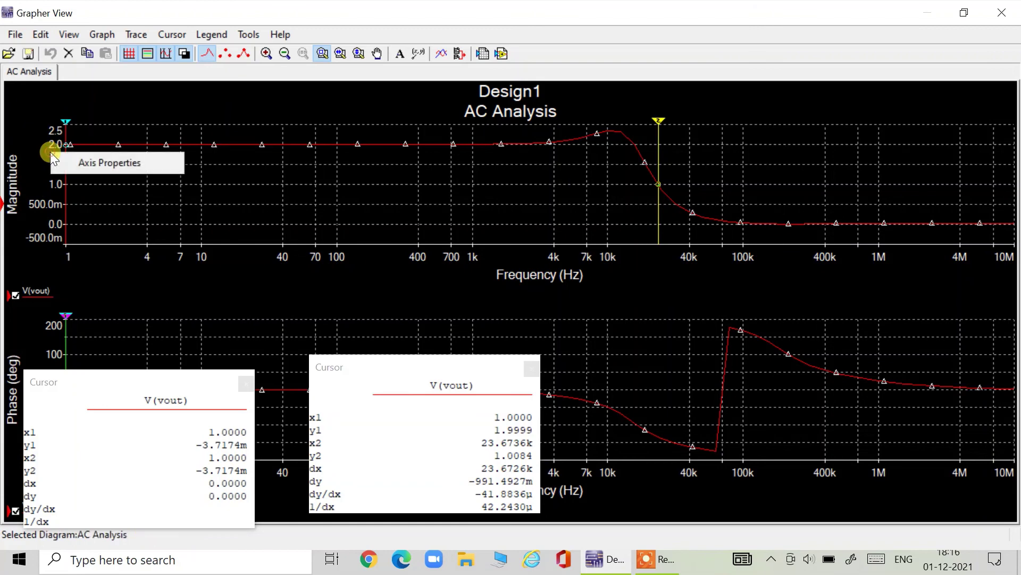
left_click(117, 164)
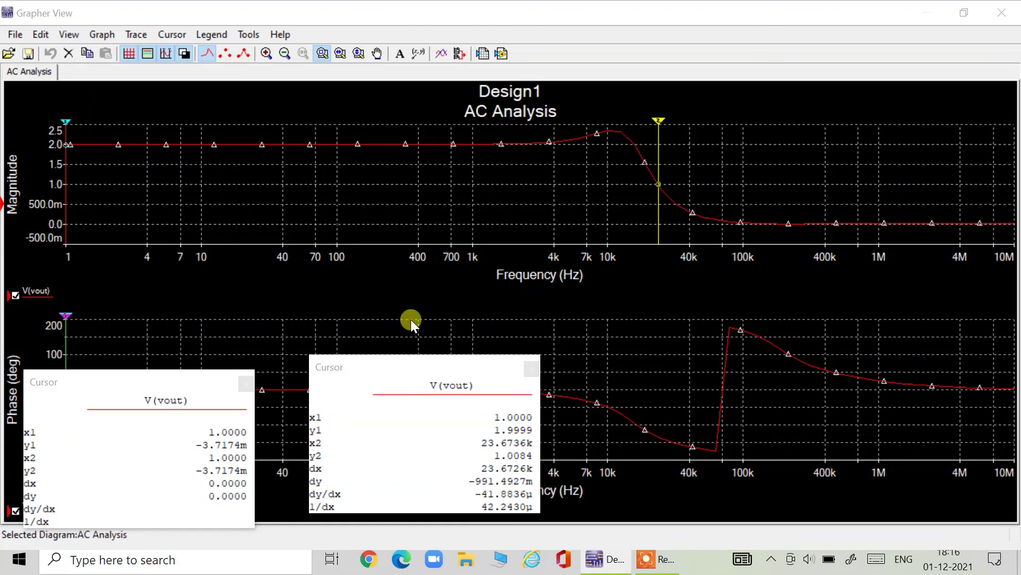
left_click(518, 256)
left_click(626, 440)
left_click(490, 441)
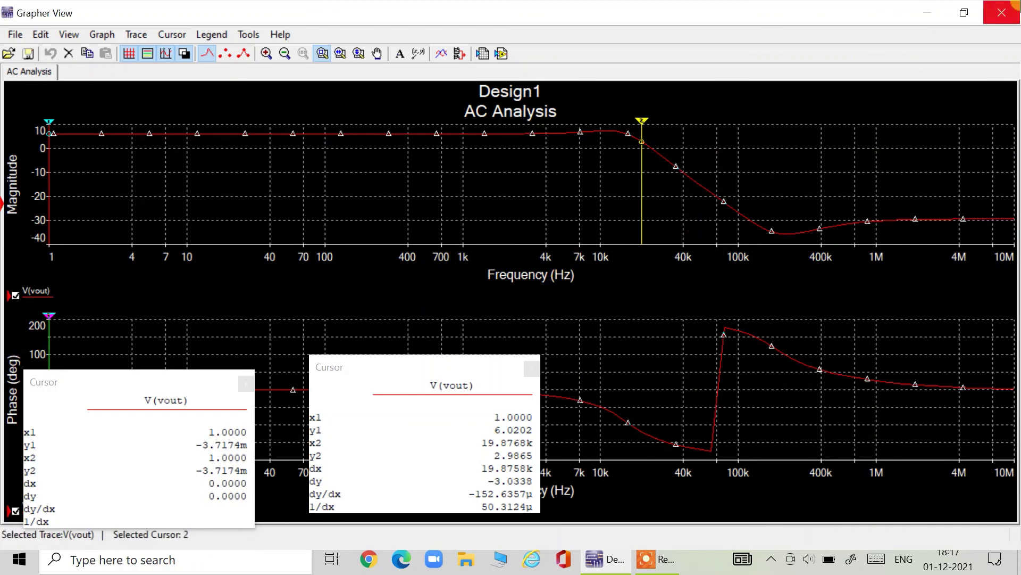
left_click(993, 16)
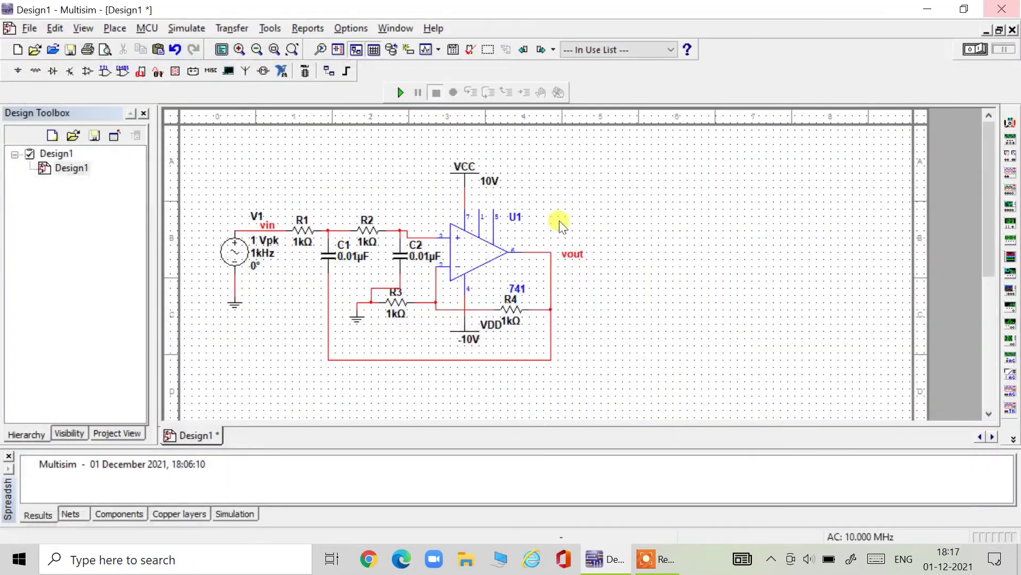